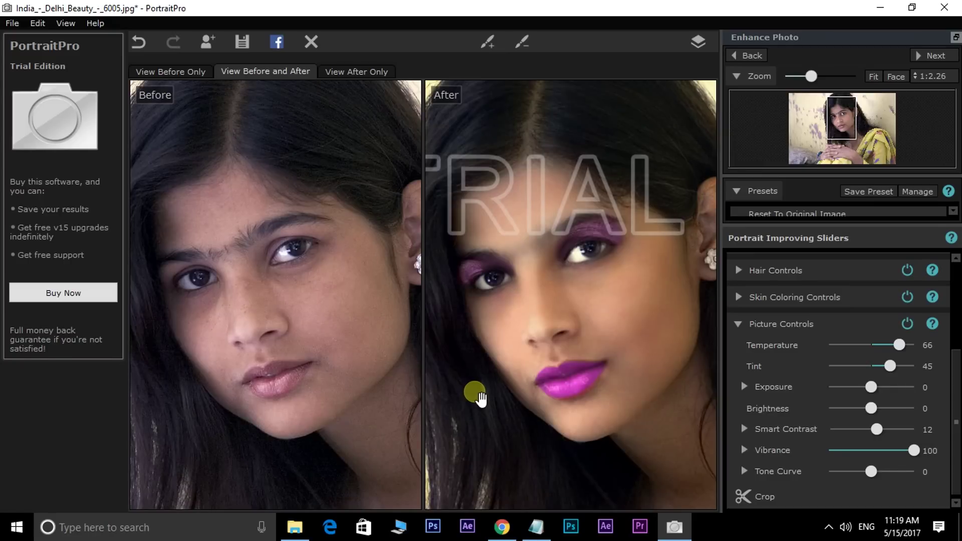
Step: Switch from the retouched portrait to the YouTube video in Chrome
click(502, 527)
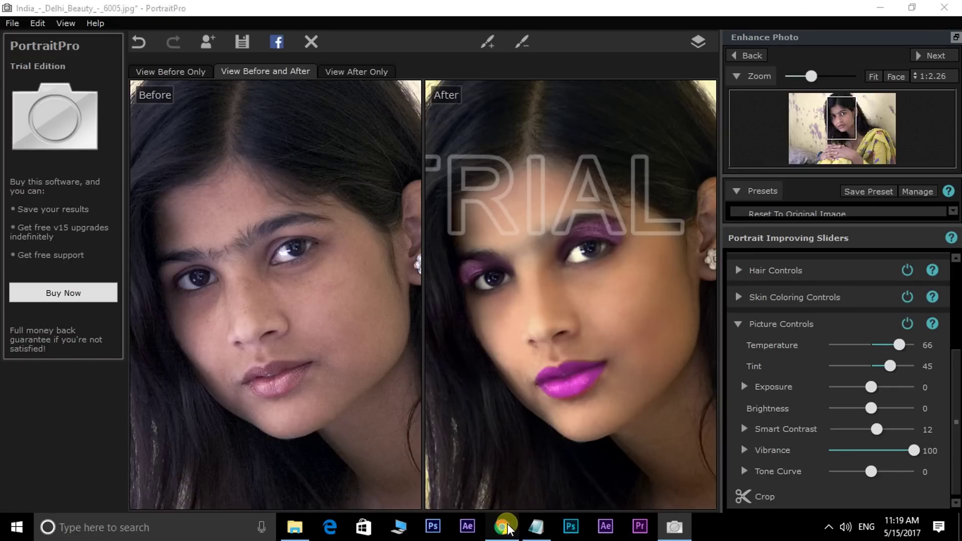
mouse_move(599, 410)
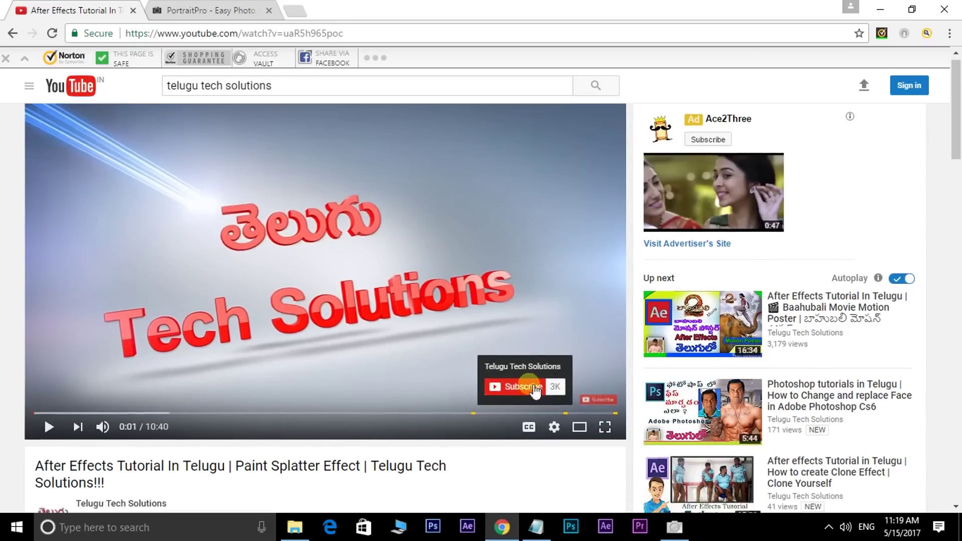
Step: Open the Telugu Tech Solutions channel page and browse its uploaded videos
scroll(603, 418, down, 4)
click(108, 324)
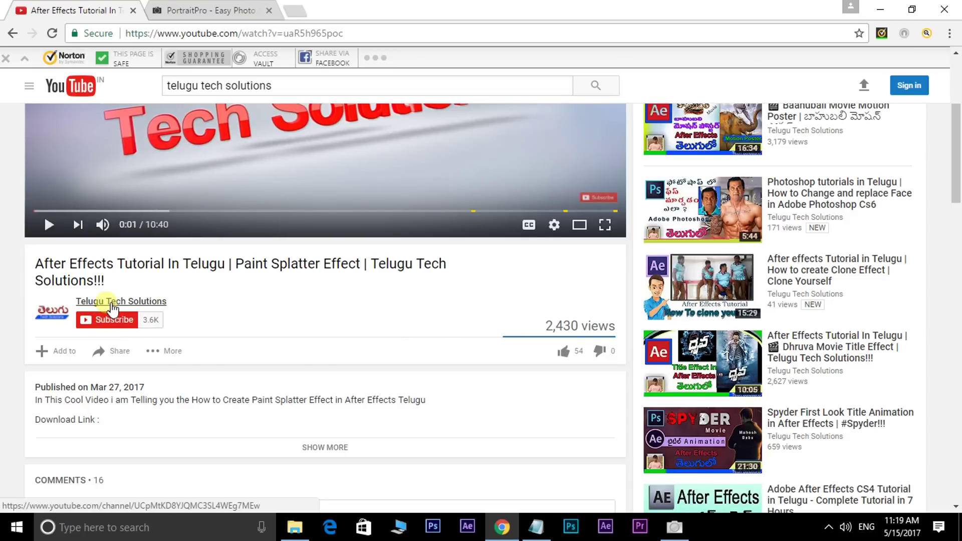
click(111, 304)
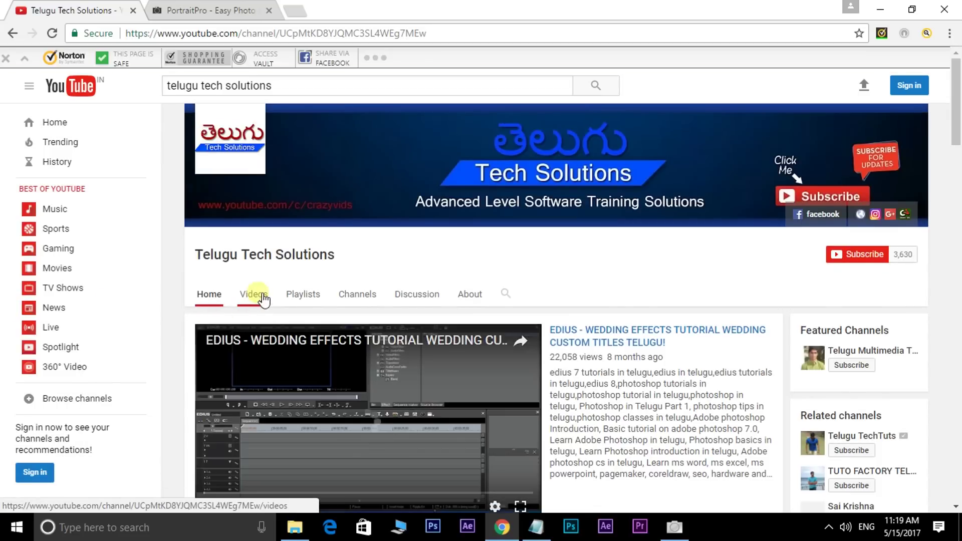
click(264, 296)
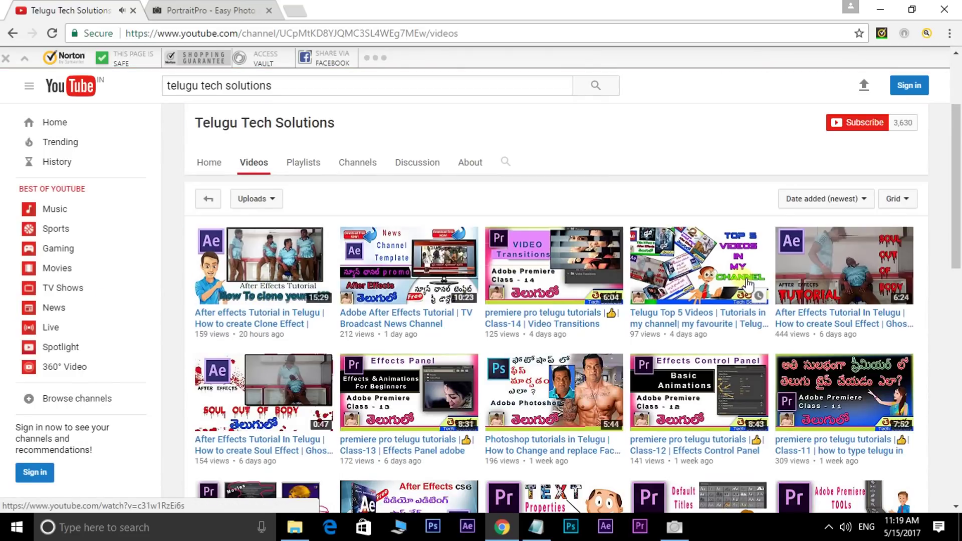
scroll(747, 285, down, 4)
scroll(702, 280, down, 3)
scroll(500, 272, up, 7)
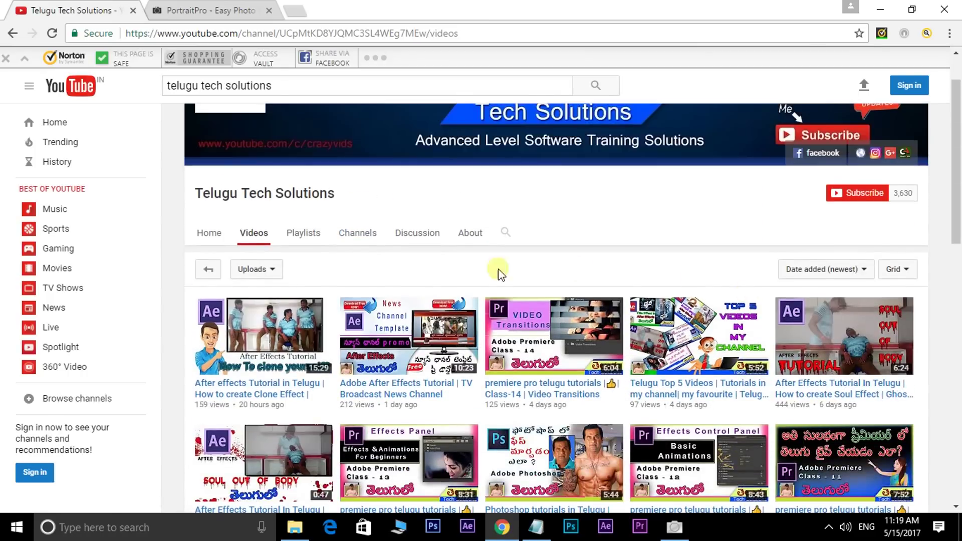
scroll(307, 268, up, 1)
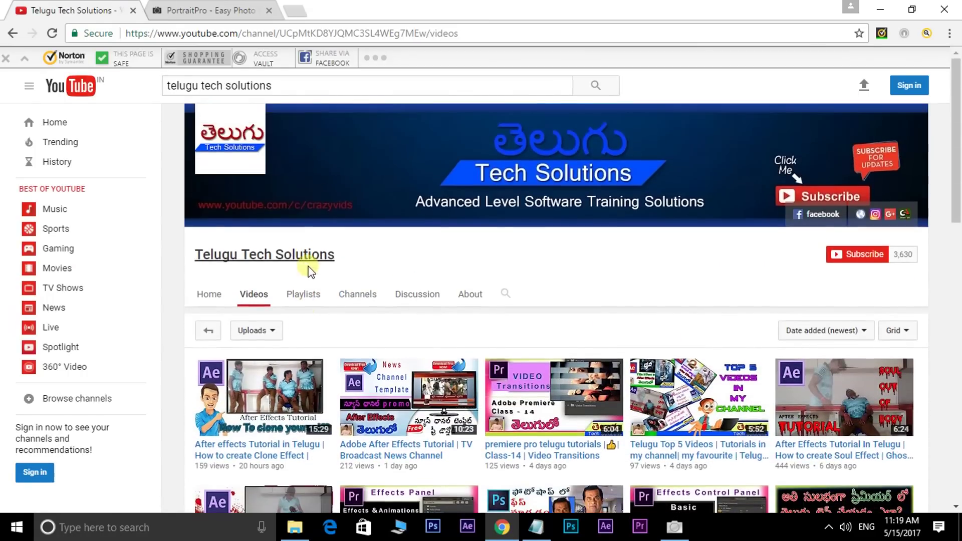
Step: View the channel's created playlists, briefly check PortraitPro, then return to YouTube
click(304, 295)
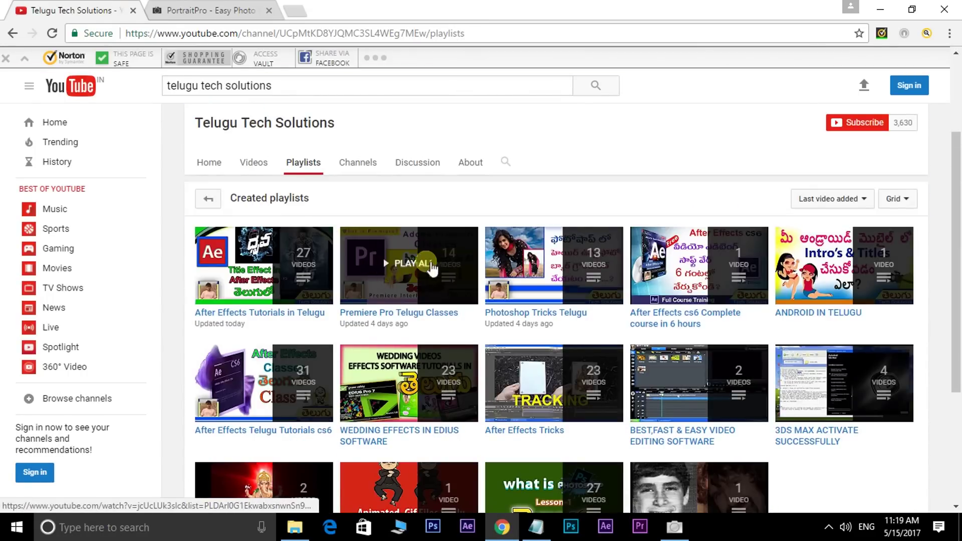
scroll(257, 370, down, 1)
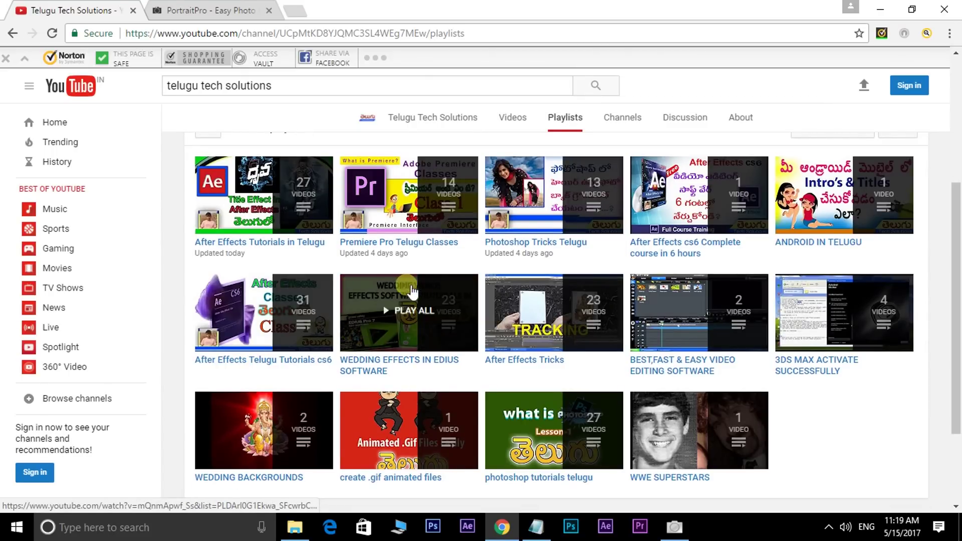
mouse_move(409, 383)
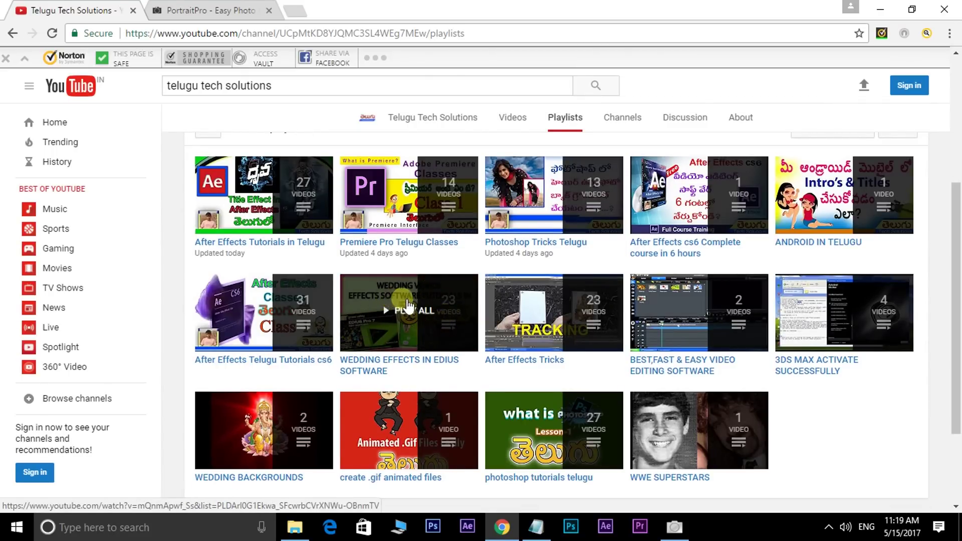
scroll(409, 311, up, 4)
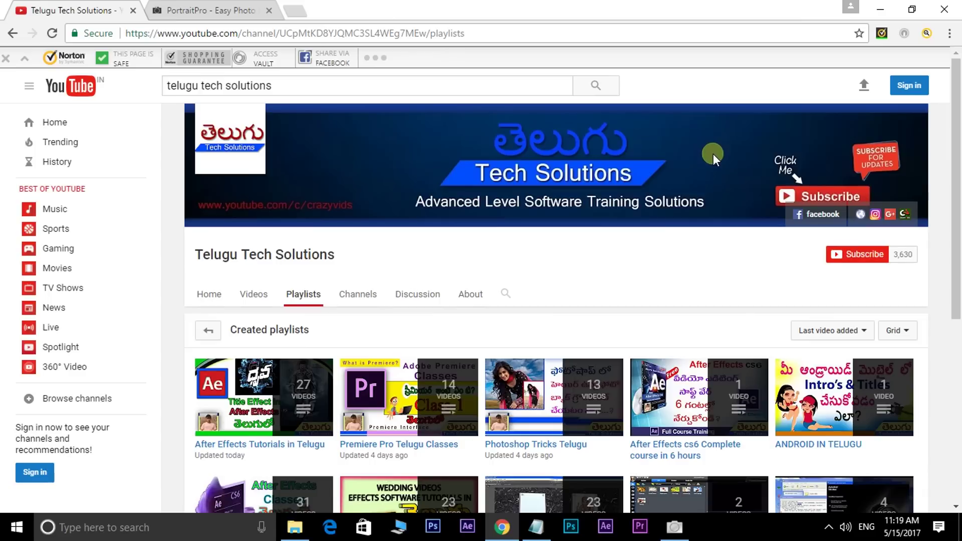
click(674, 528)
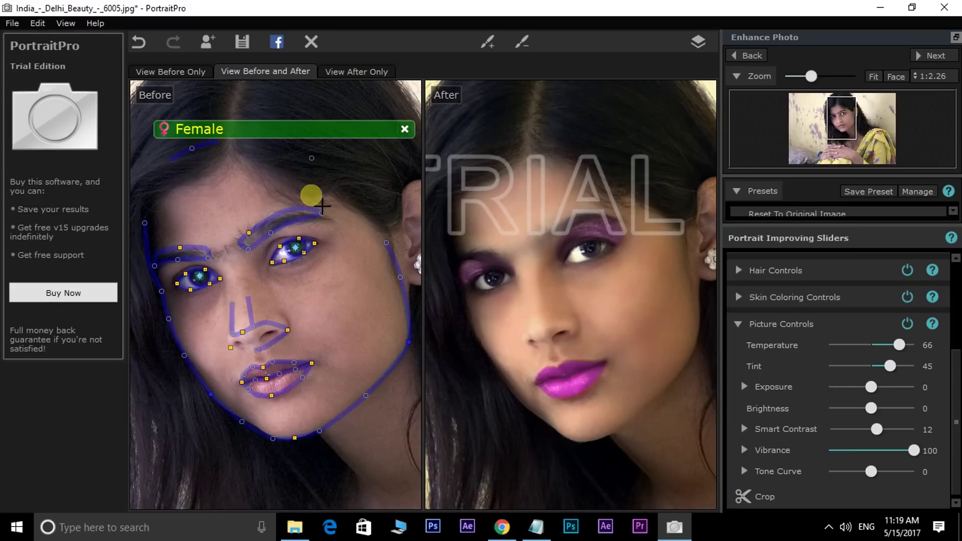
click(502, 527)
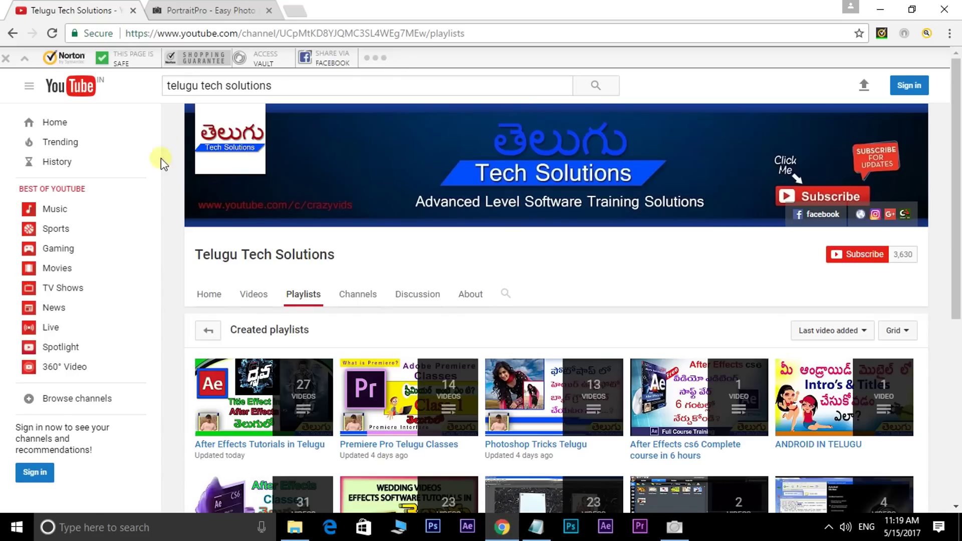
Step: Switch to the PortraitPro website tab and scroll through its homepage
click(189, 13)
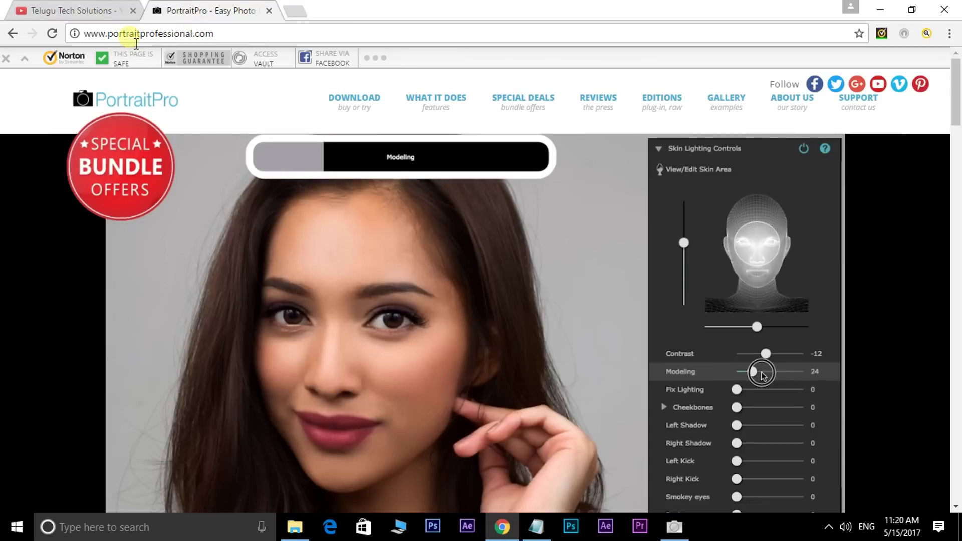
drag(216, 33, 93, 39)
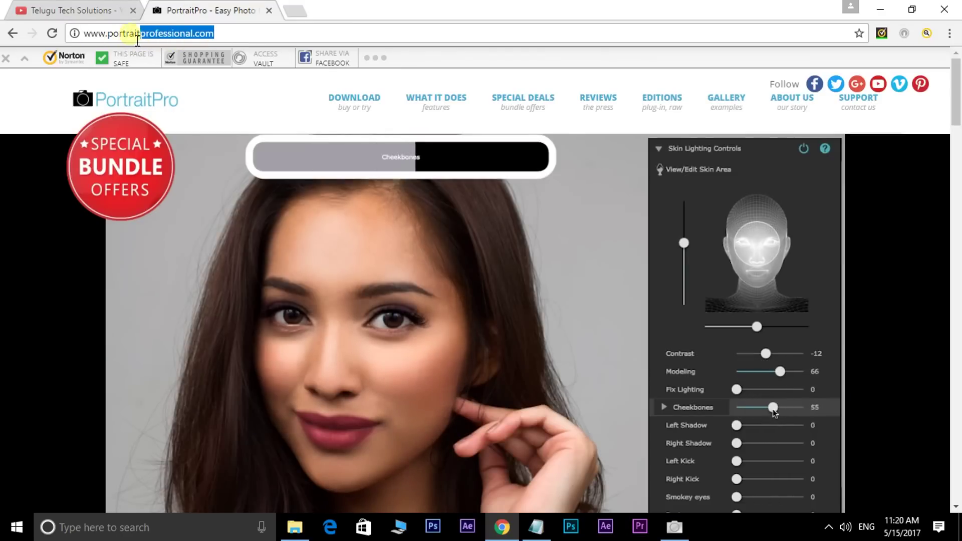
click(255, 36)
scroll(547, 233, down, 7)
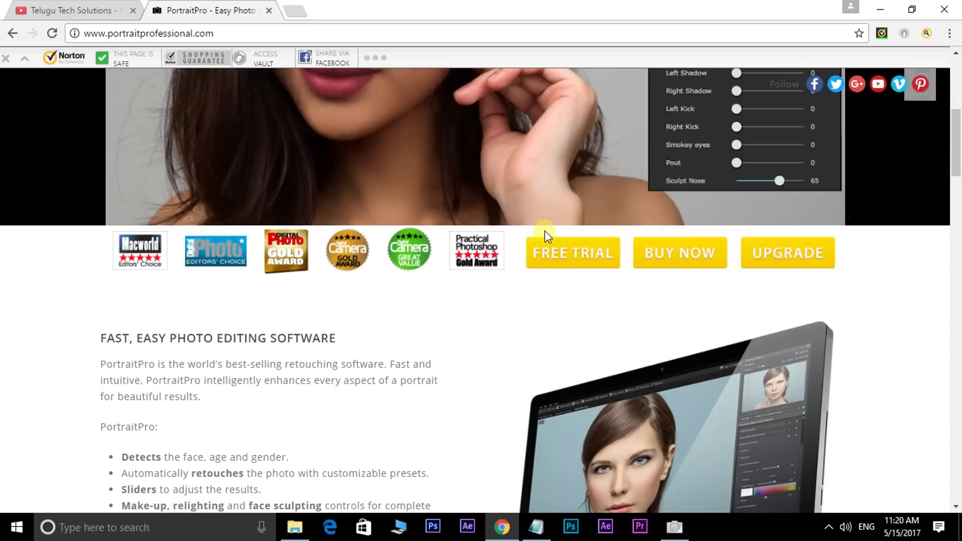
scroll(475, 308, down, 5)
scroll(476, 303, down, 5)
scroll(476, 297, down, 6)
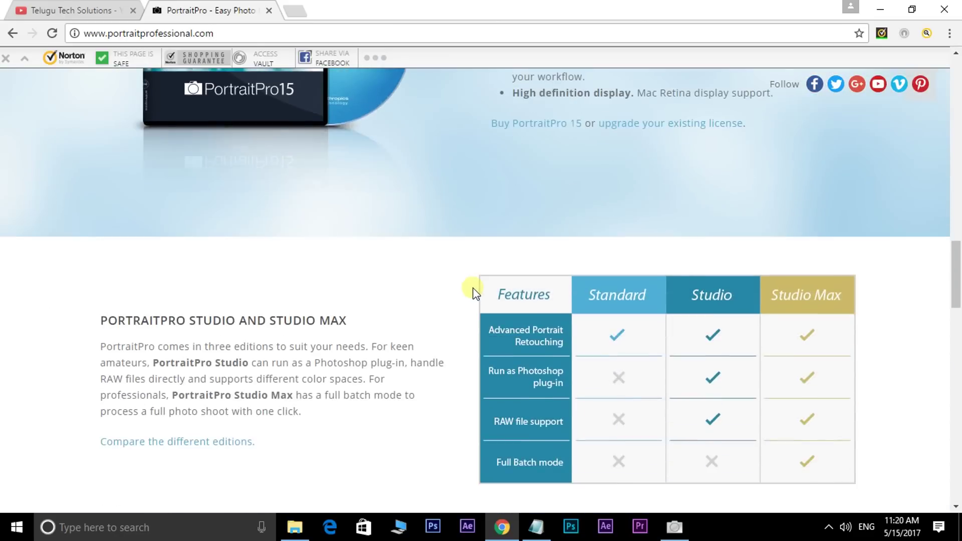
scroll(476, 293, down, 3)
scroll(553, 257, down, 3)
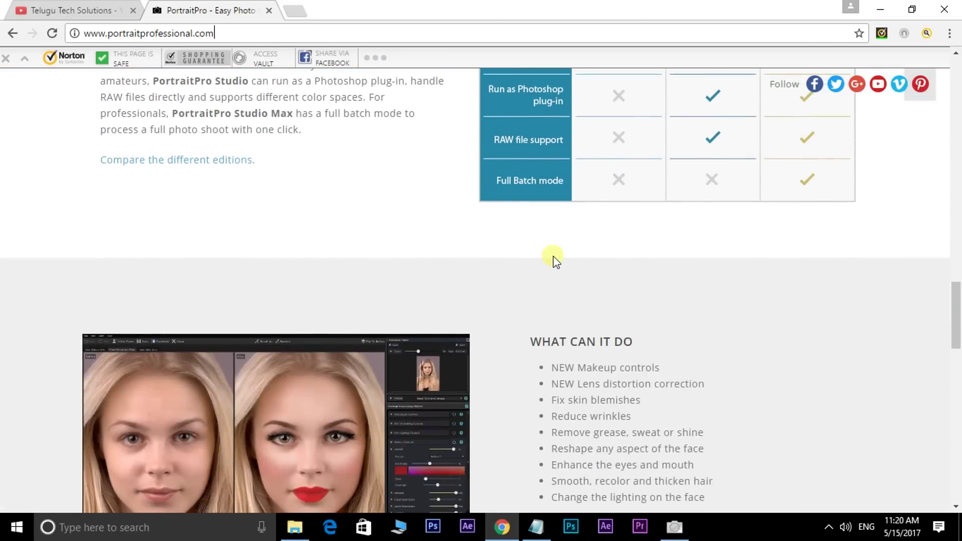
scroll(546, 249, up, 8)
scroll(538, 242, up, 12)
scroll(539, 247, up, 2)
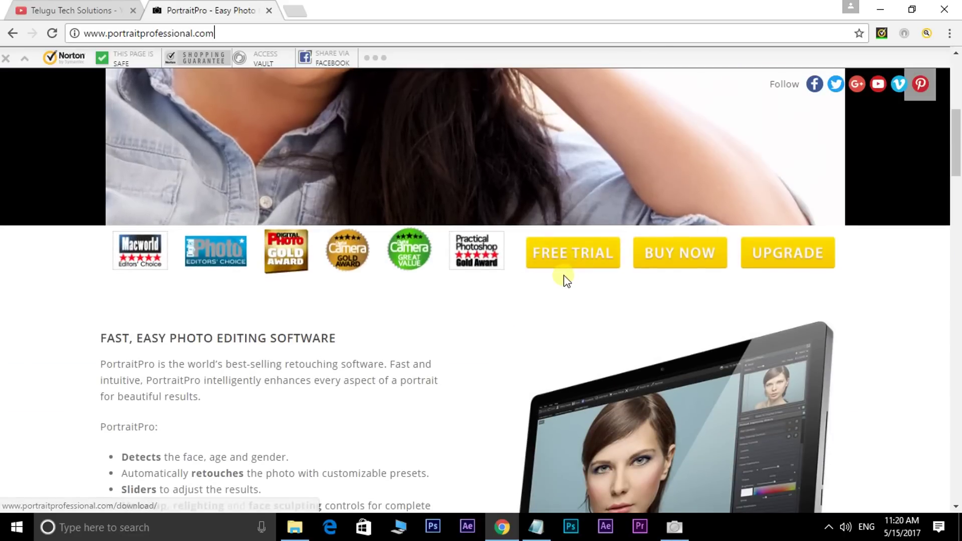
Step: Glance at the PortraitPro app, return to the website, and start BUY NOW
click(569, 291)
click(675, 526)
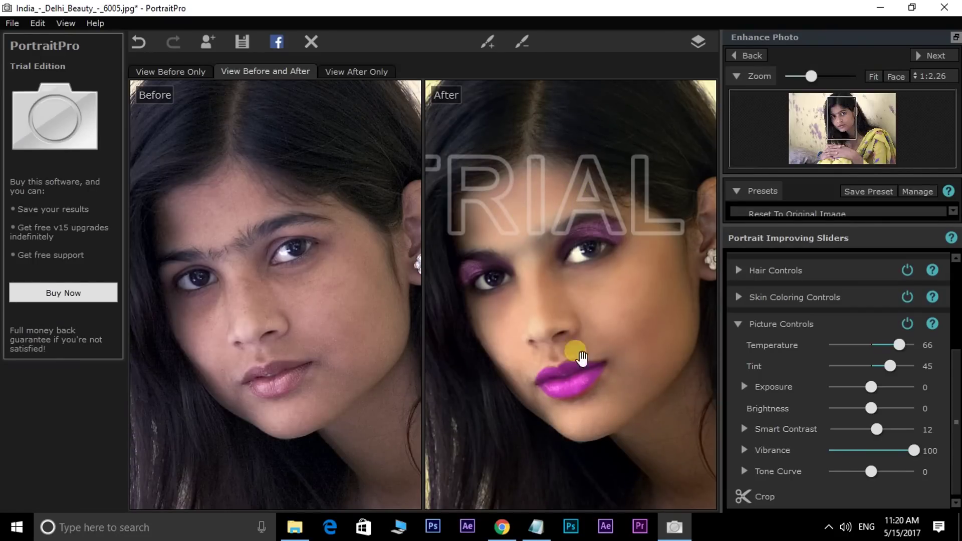
click(502, 527)
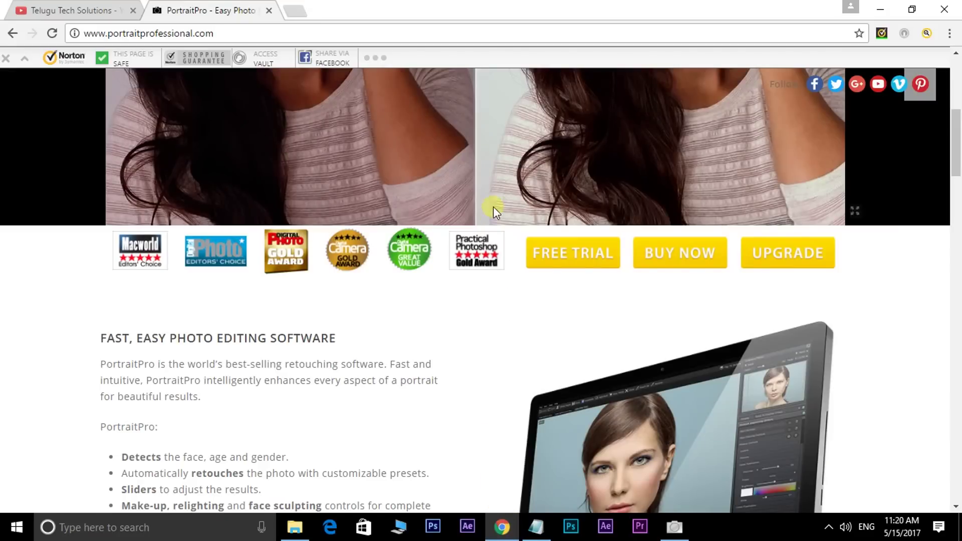
scroll(551, 275, up, 3)
click(674, 401)
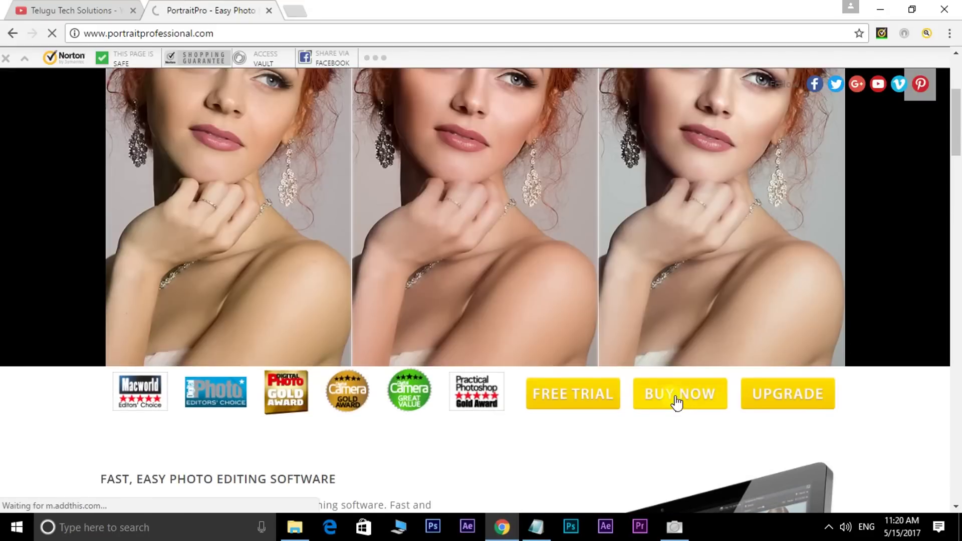
Step: Open the purchase page and close the Studio/Studio Max editions popup
click(677, 401)
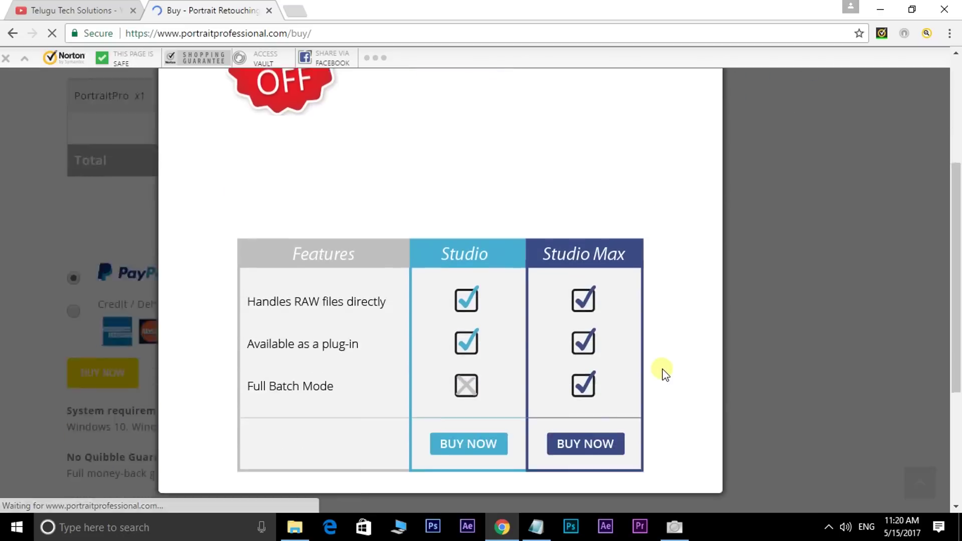
scroll(657, 371, down, 3)
scroll(552, 351, up, 3)
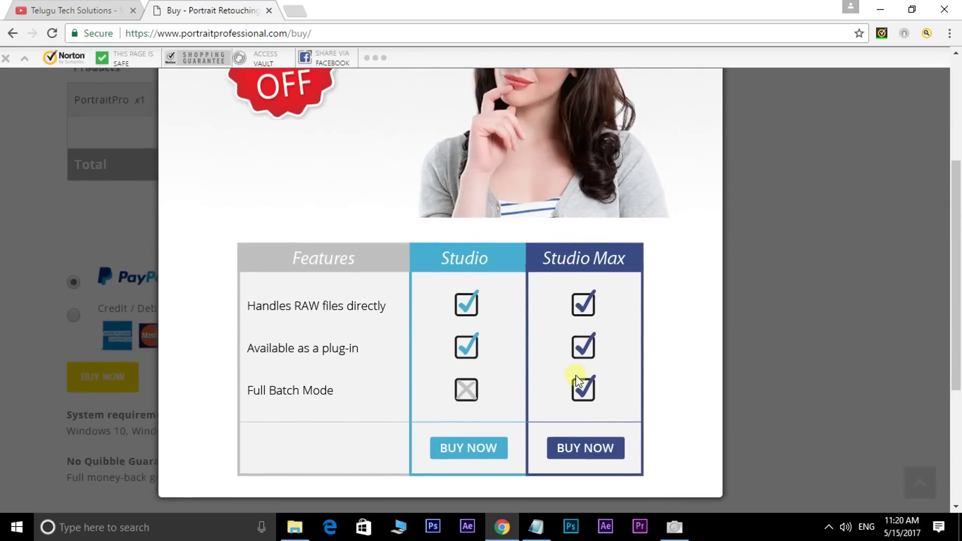
scroll(578, 374, down, 4)
scroll(408, 311, up, 8)
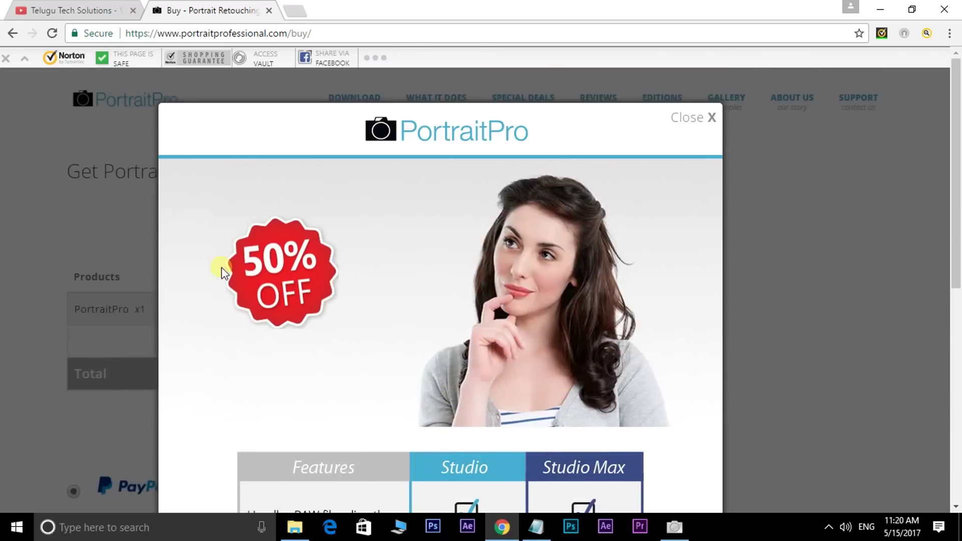
click(709, 128)
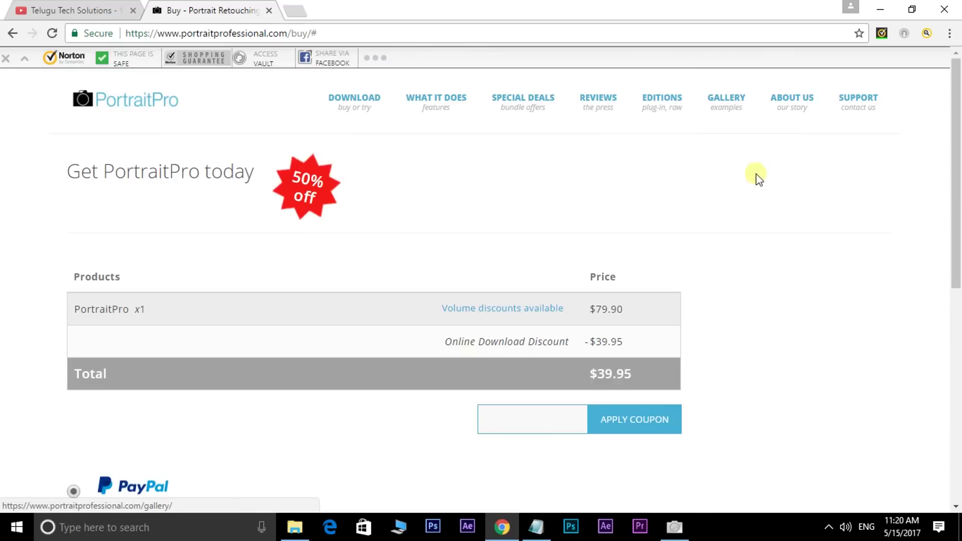
Step: Review the $39.95 discounted price table, then go back to the PortraitPro homepage
scroll(637, 296, down, 1)
scroll(651, 323, up, 1)
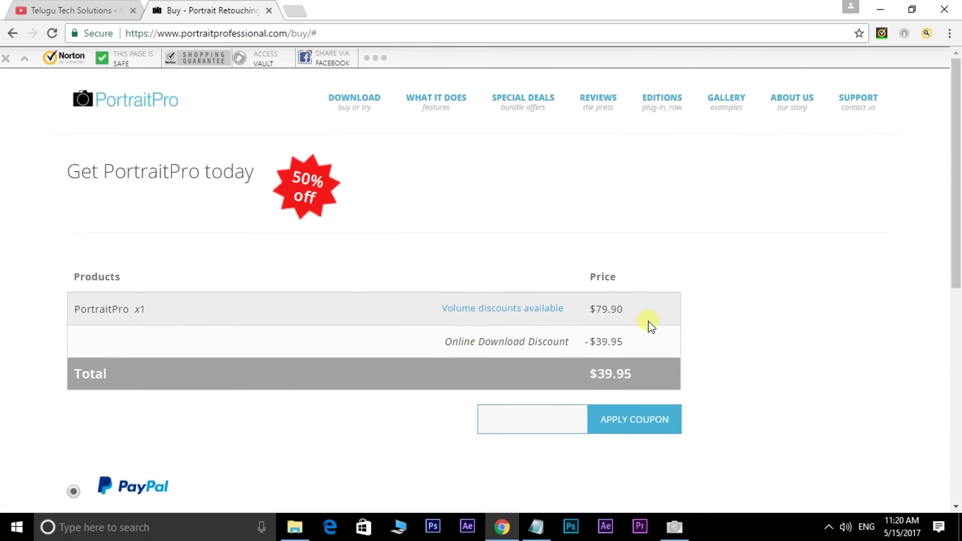
click(318, 134)
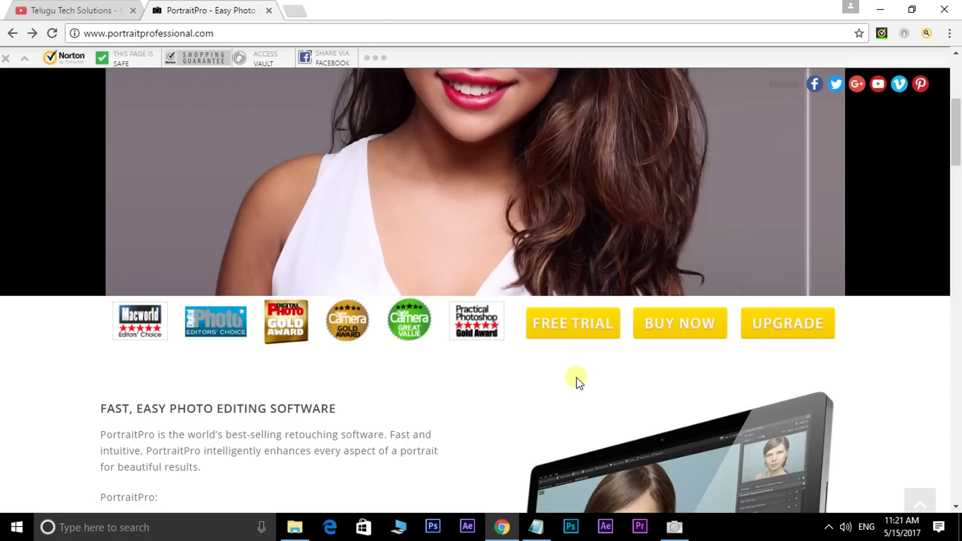
scroll(490, 325, up, 5)
scroll(648, 337, down, 5)
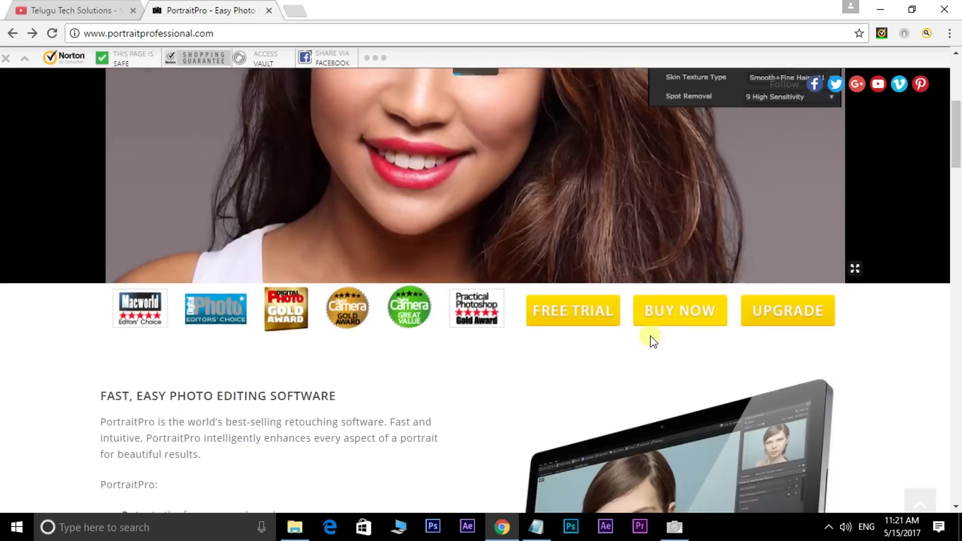
scroll(649, 337, down, 2)
scroll(619, 287, up, 1)
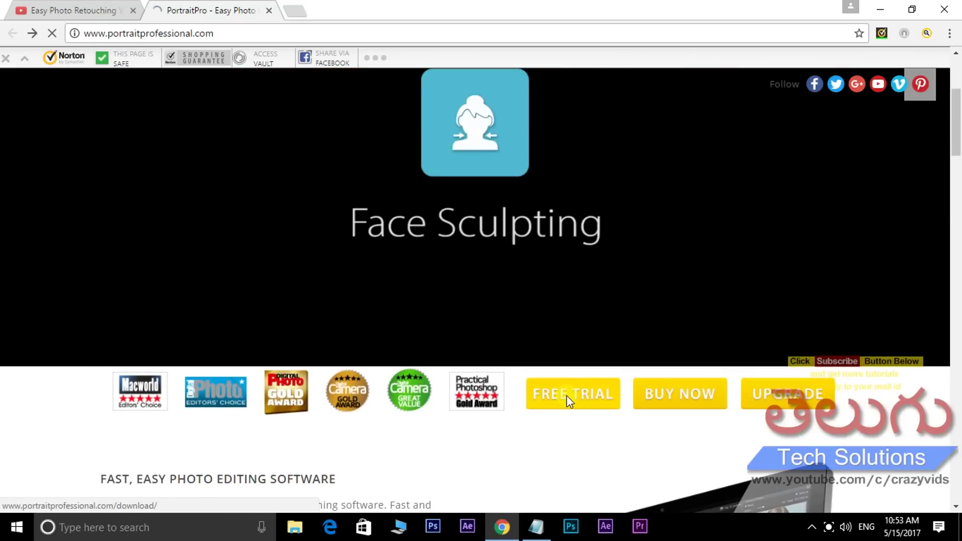
Step: Open the free trial download form and enter a name and email address
click(569, 399)
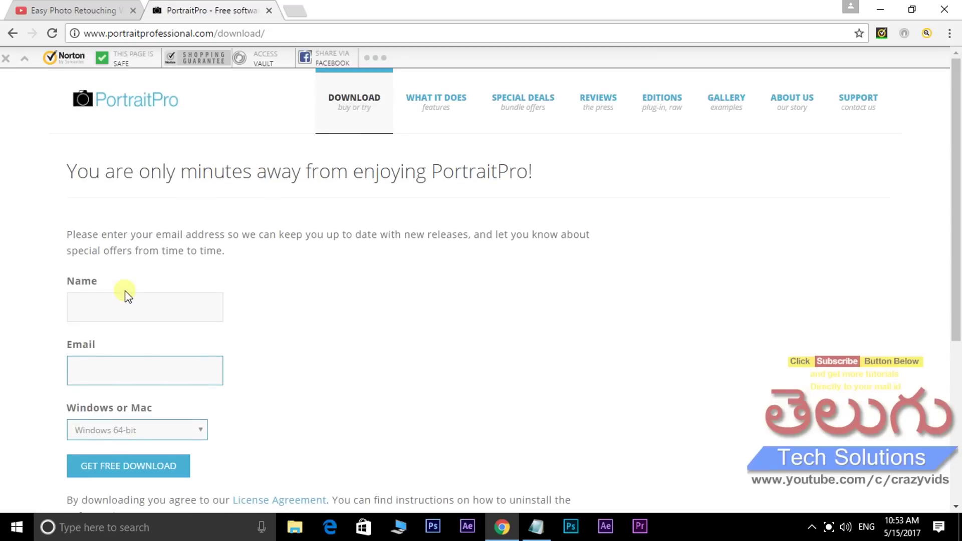
click(134, 293)
text(anil)
click(140, 376)
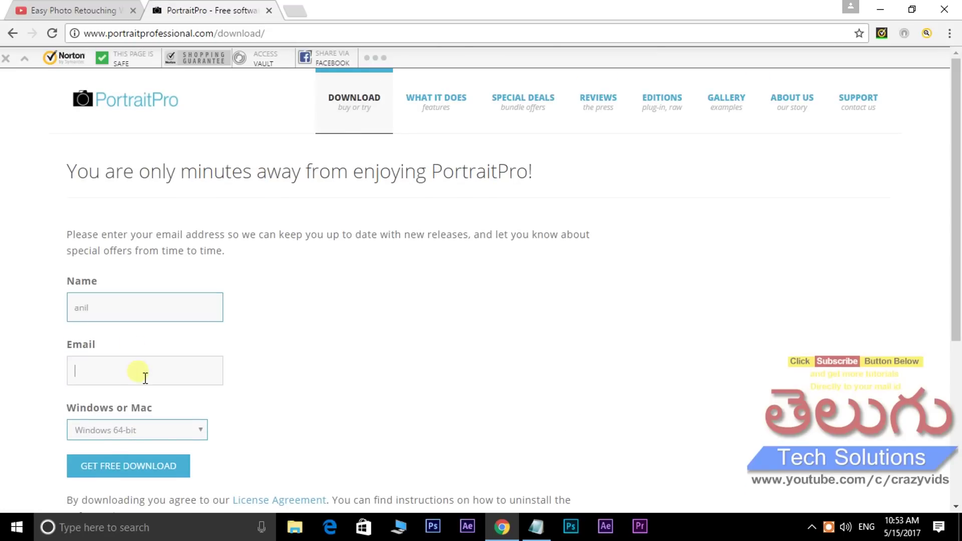
text(anil)
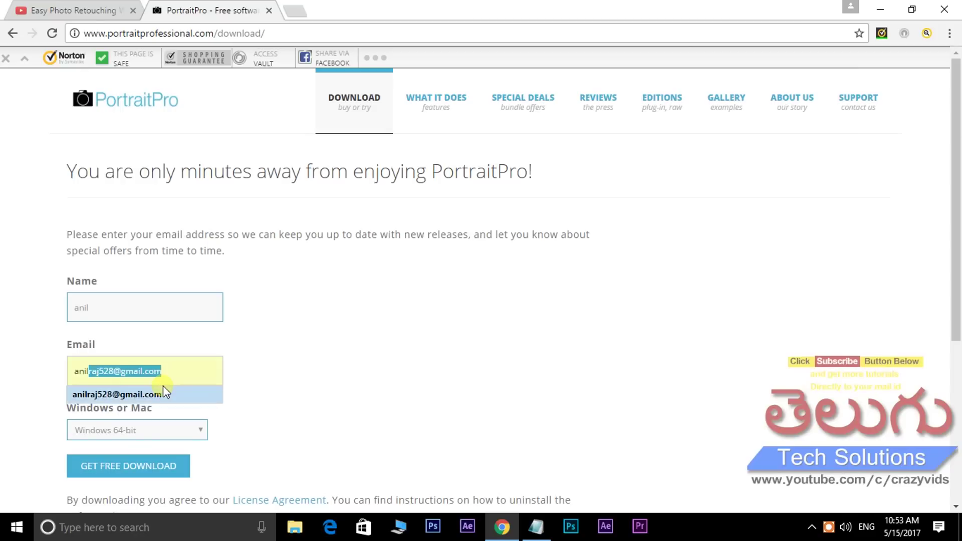
click(163, 394)
Step: Keep Windows 64-bit selected as the platform in the download form
scroll(173, 428, down, 2)
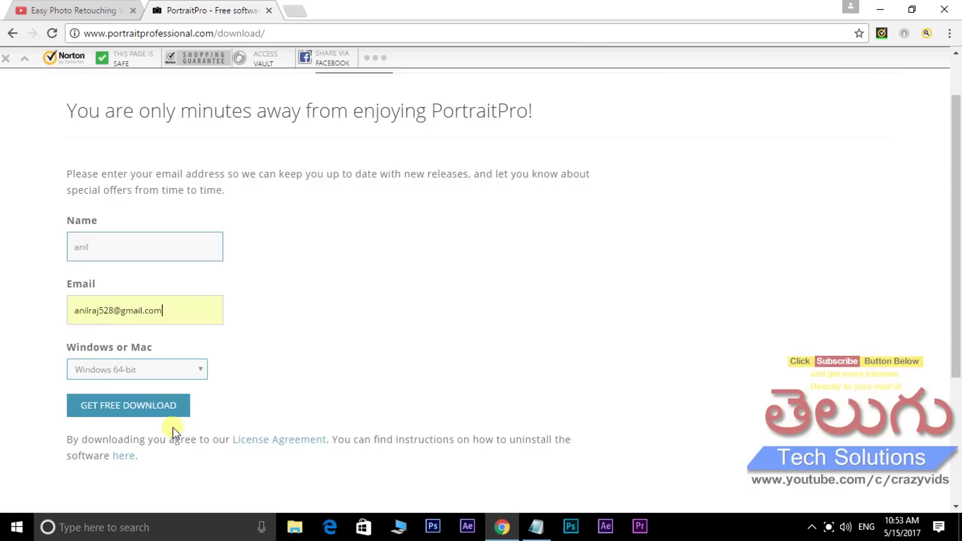
click(187, 366)
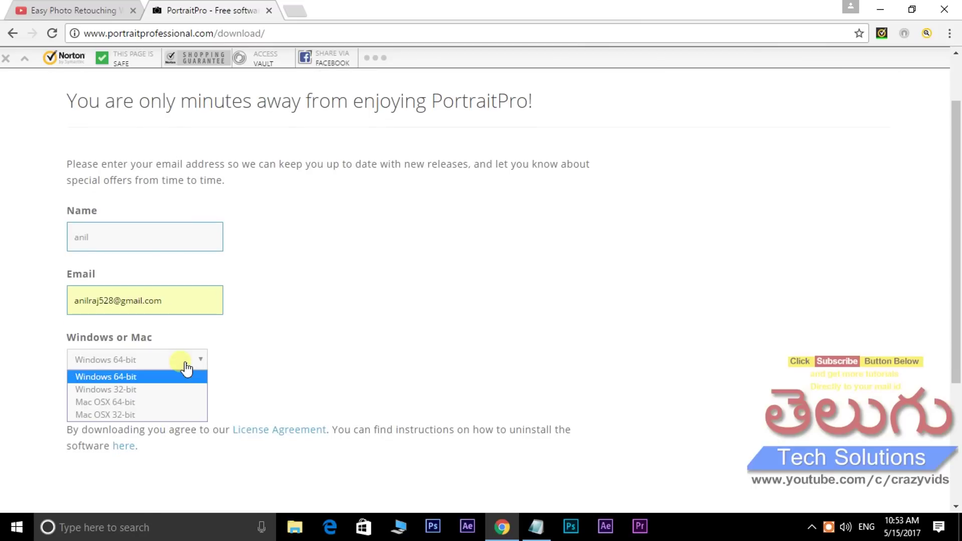
click(122, 379)
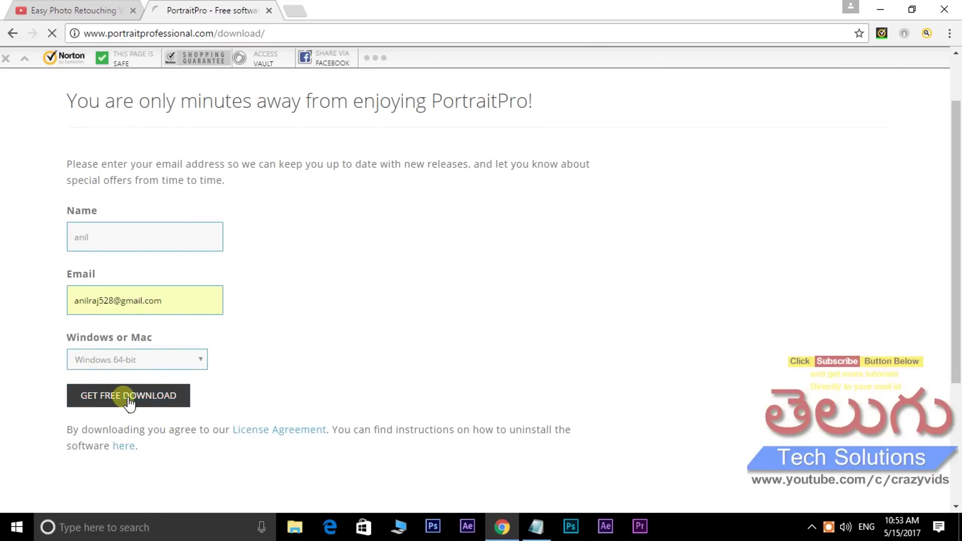
scroll(178, 455, down, 3)
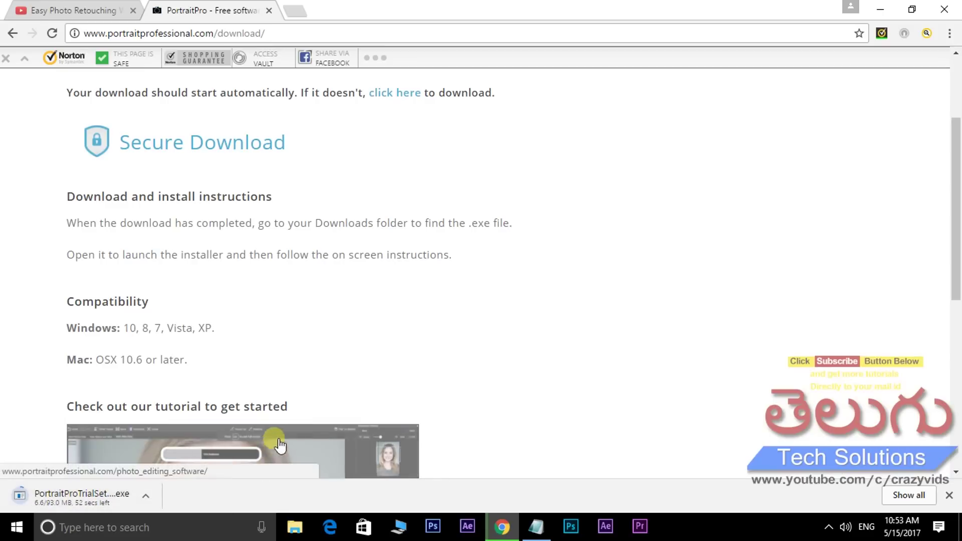
scroll(306, 314, up, 2)
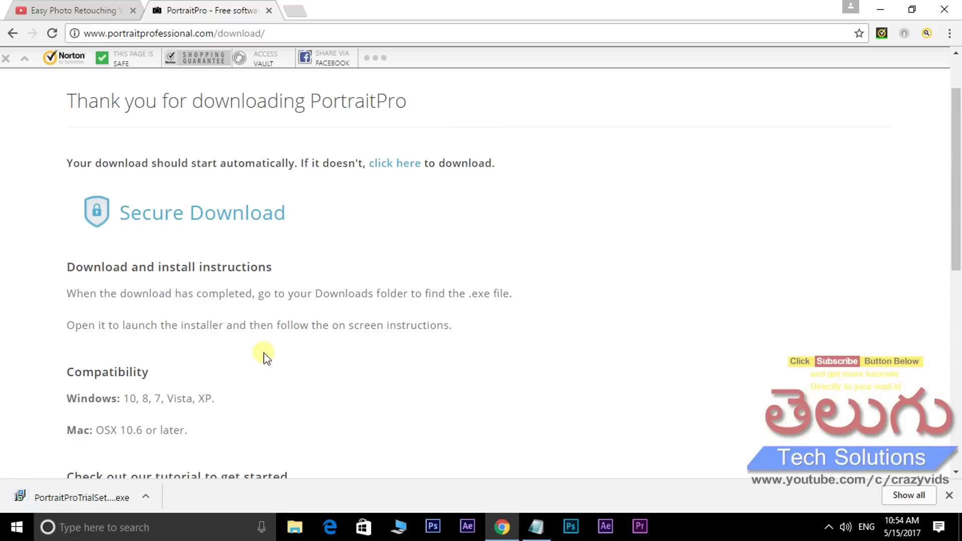
Step: Run the downloaded installer in English, accept the licence, install and launch PortraitPro 15 Trial
click(146, 496)
click(190, 457)
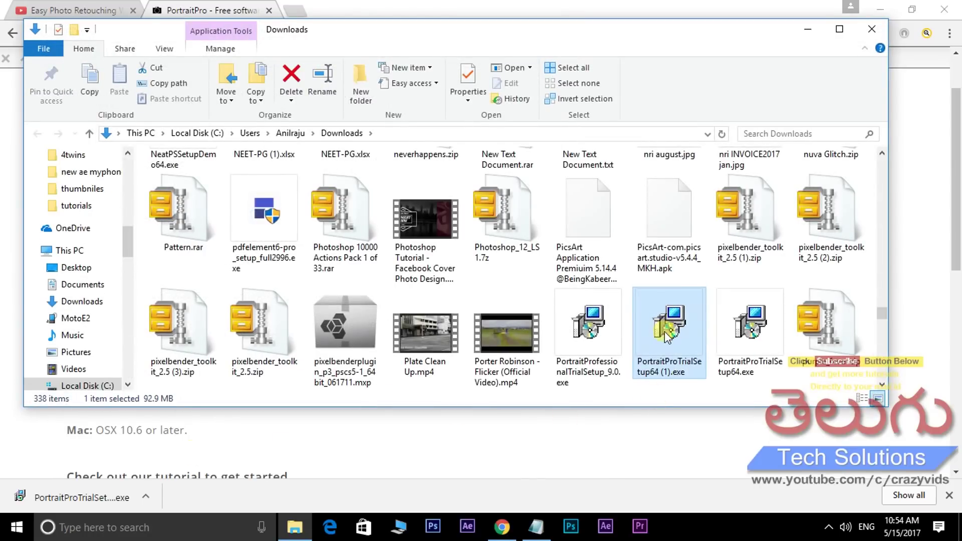
double_click(668, 335)
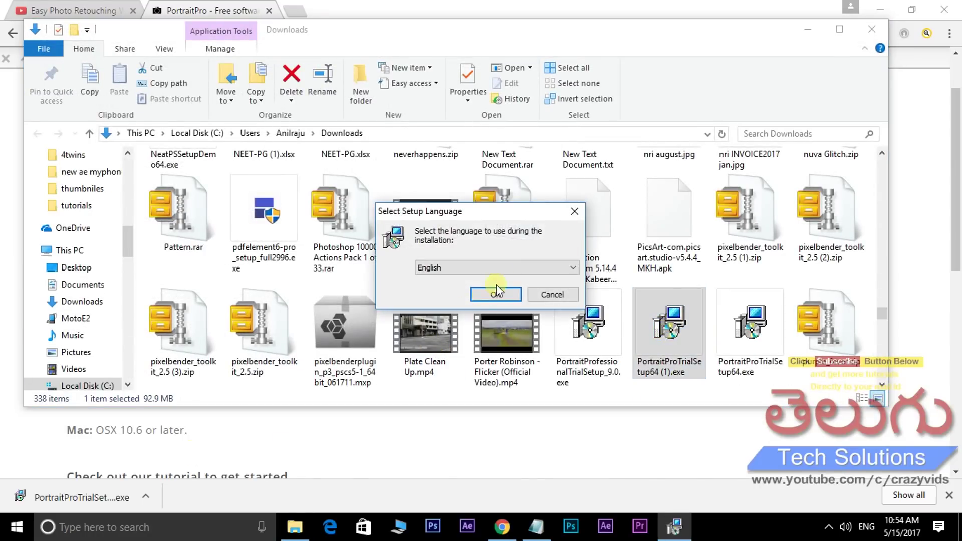
click(496, 294)
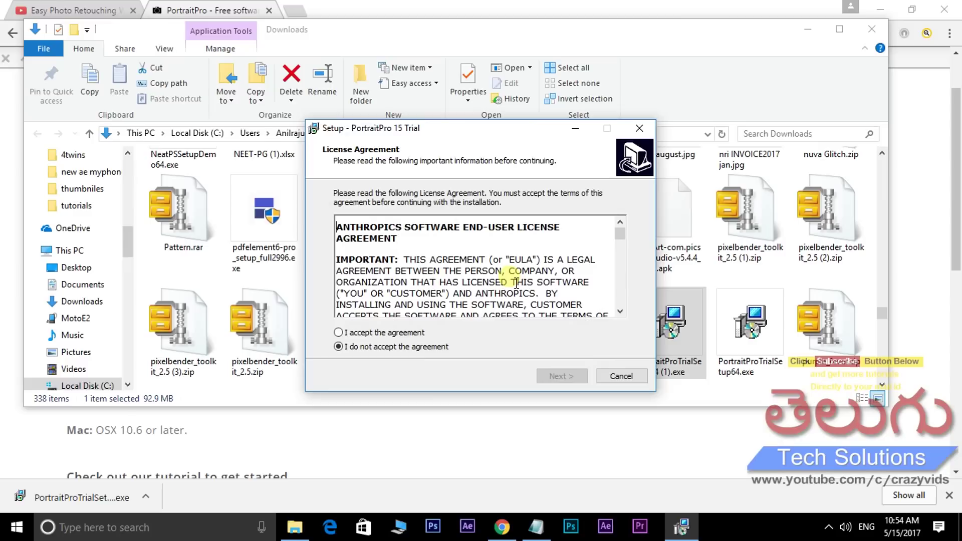
click(346, 333)
click(557, 376)
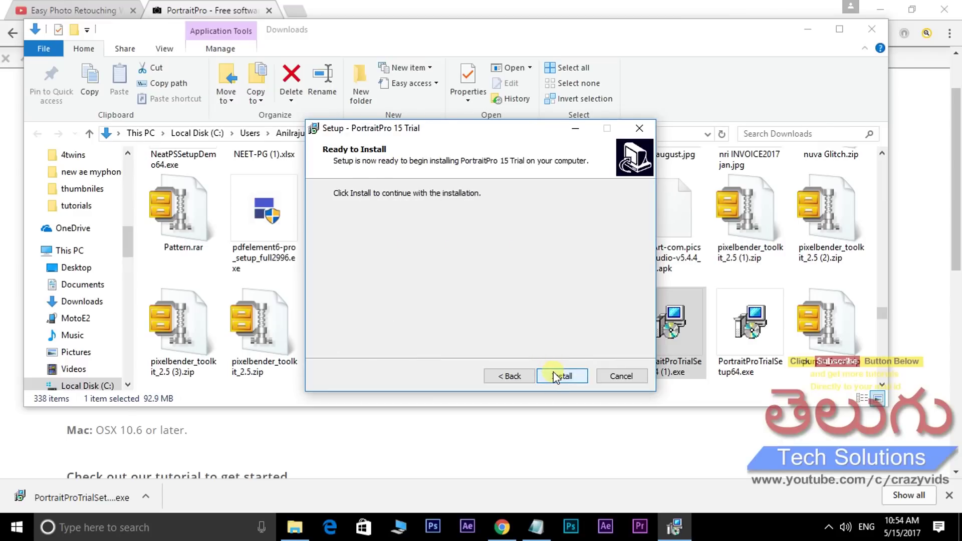
click(562, 377)
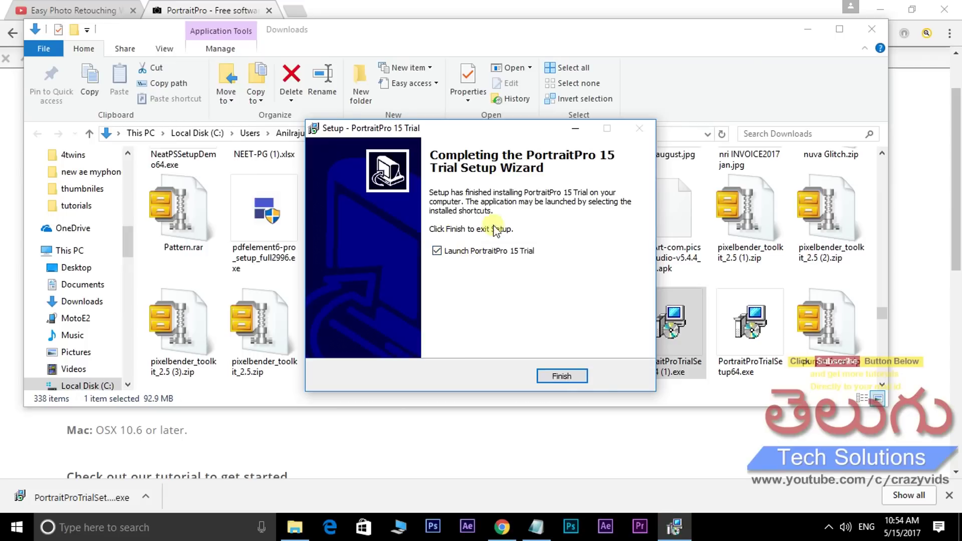
click(559, 377)
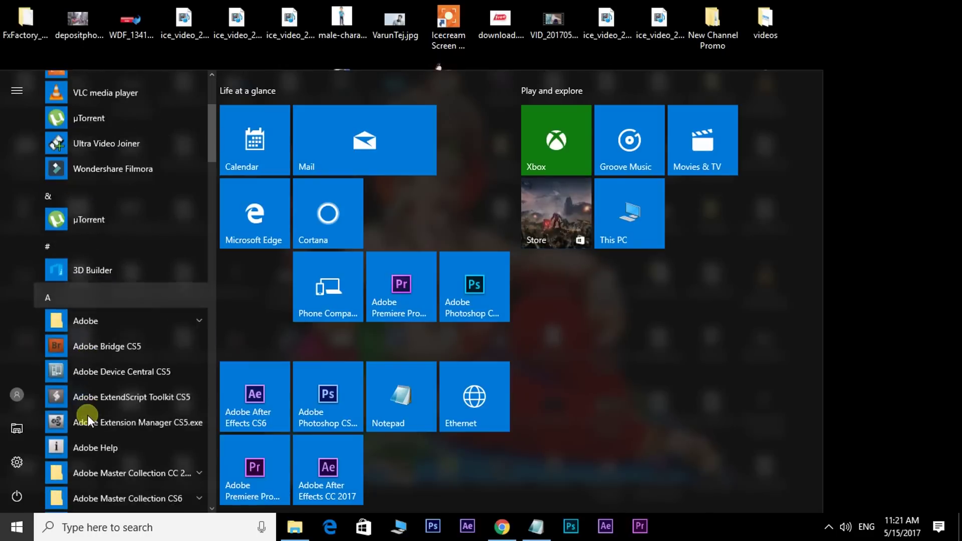
Step: Launch PortraitPro 15 Trial from its folder under P in the Start menu
scroll(55, 192, up, 3)
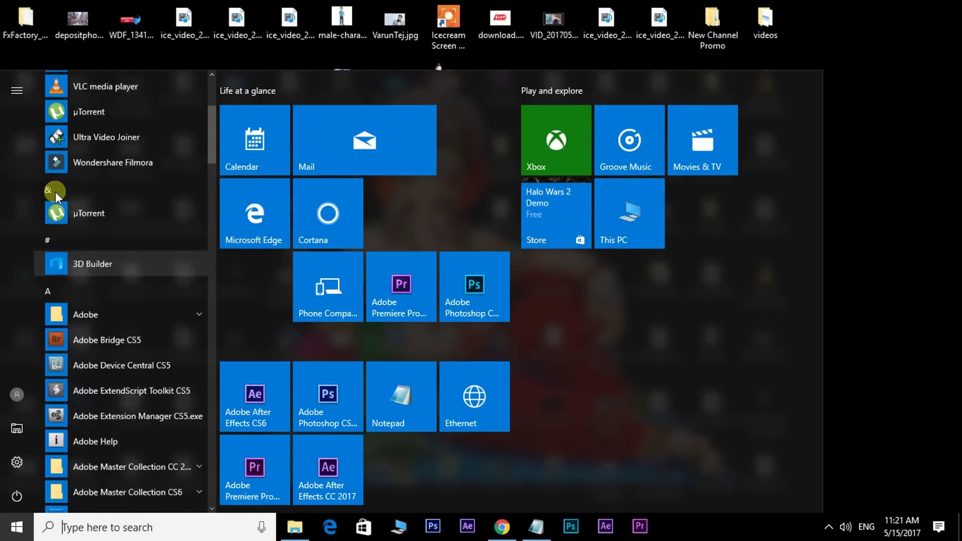
click(52, 299)
click(147, 314)
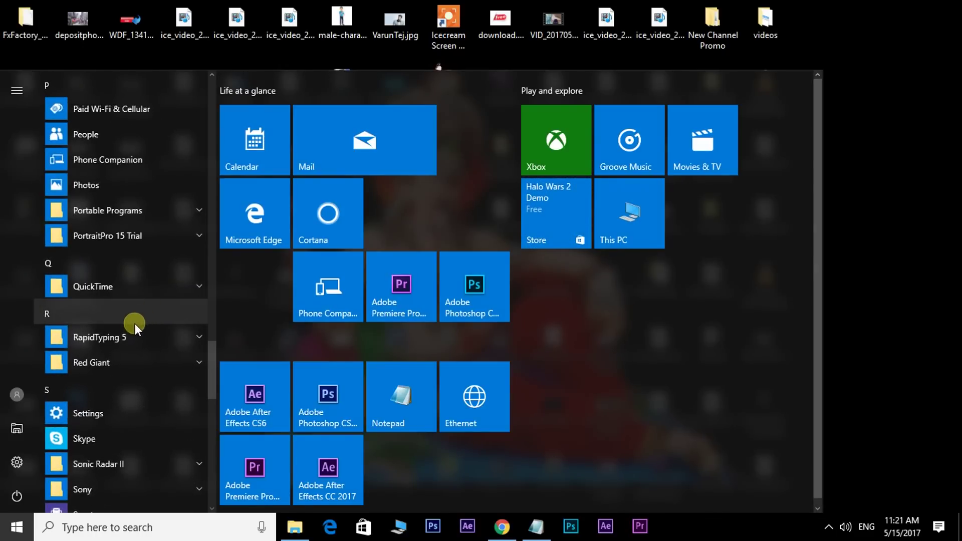
scroll(128, 300, up, 1)
scroll(126, 290, up, 1)
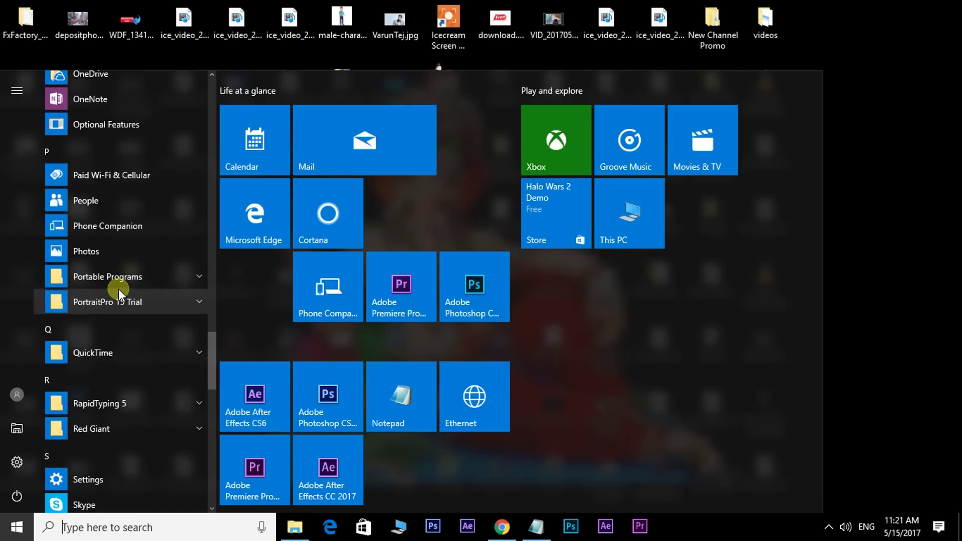
click(97, 303)
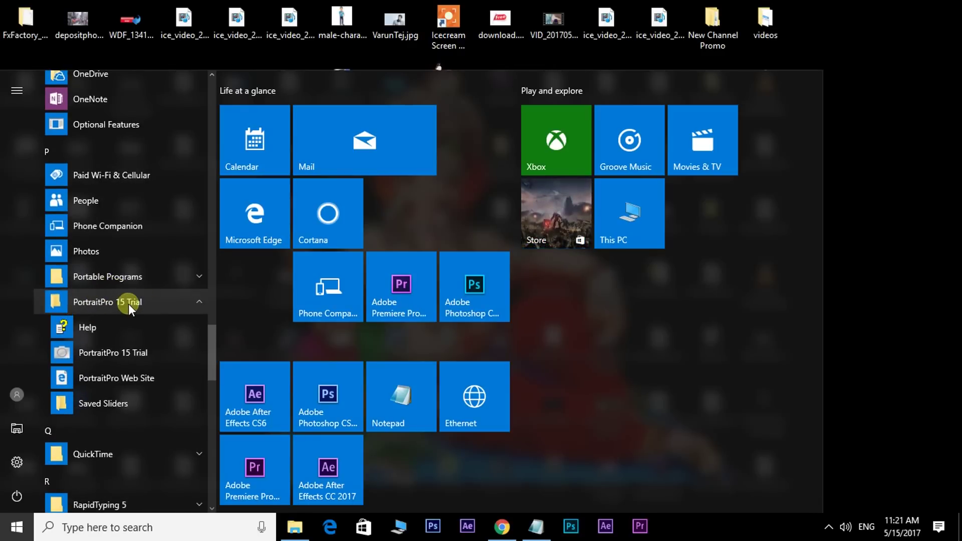
click(101, 355)
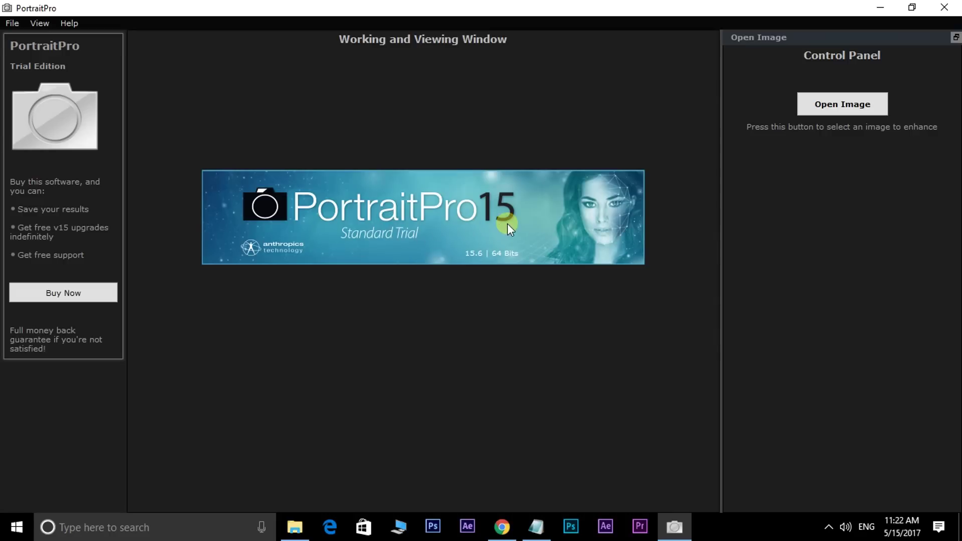
Step: Open India_-_Delhi_Beauty_-_6005.jpg from the face moarping folder
click(826, 107)
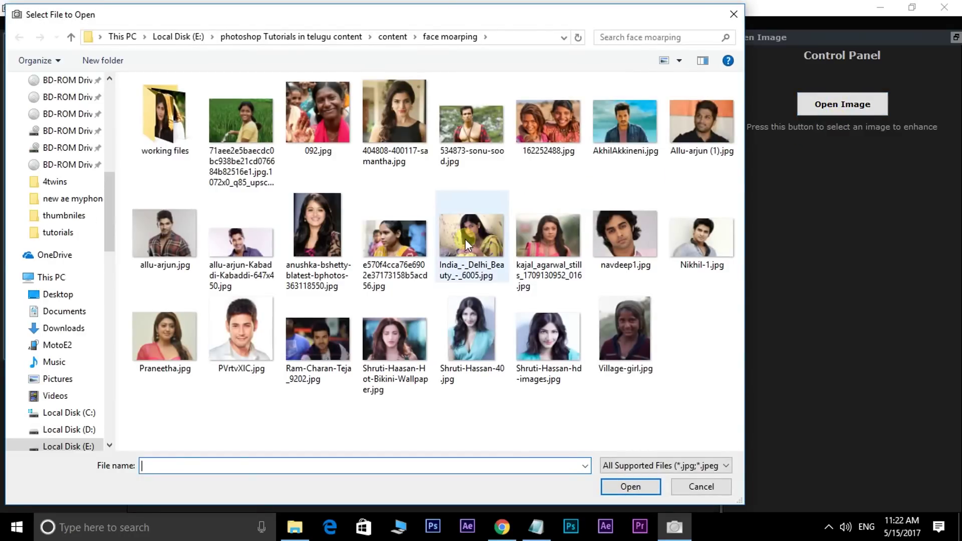
click(465, 239)
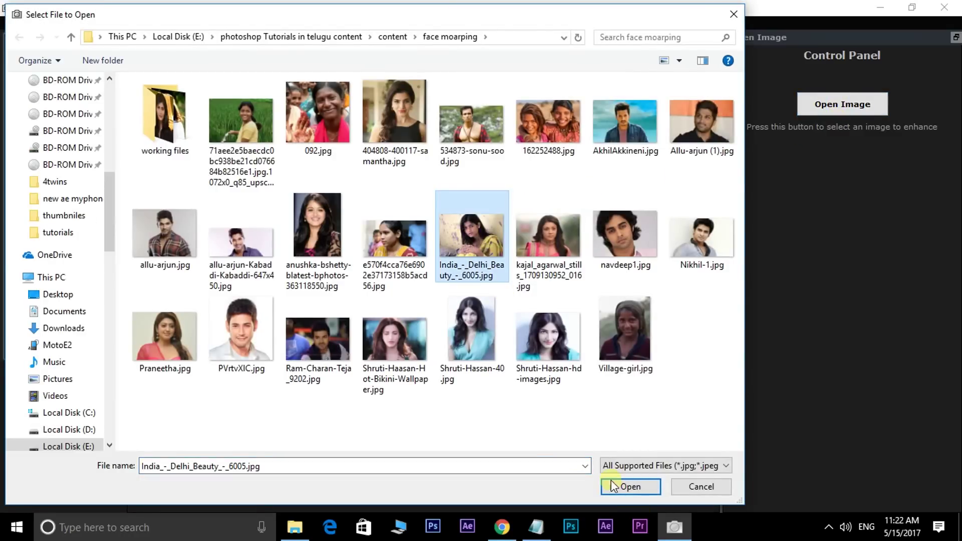
click(631, 487)
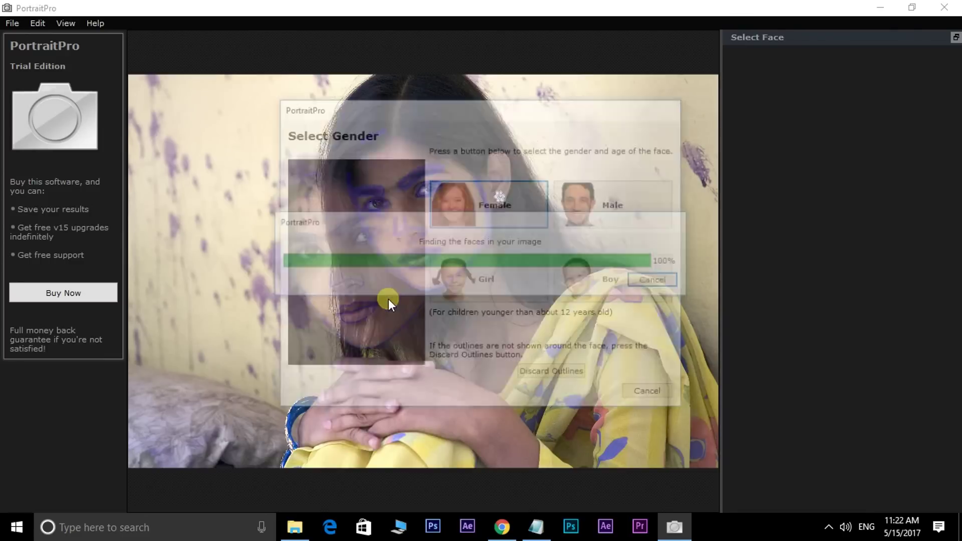
Step: Move the Select Gender dialog aside and tag the face as Female
mouse_move(432, 109)
mouse_down()
mouse_move(381, 148)
mouse_move(399, 98)
mouse_move(401, 113)
mouse_move(389, 119)
mouse_up()
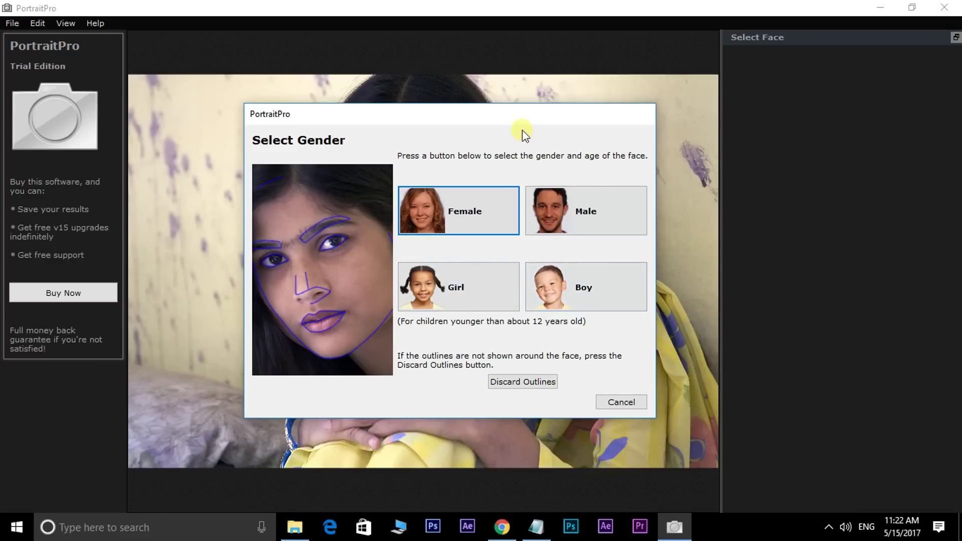
drag(483, 120, 477, 126)
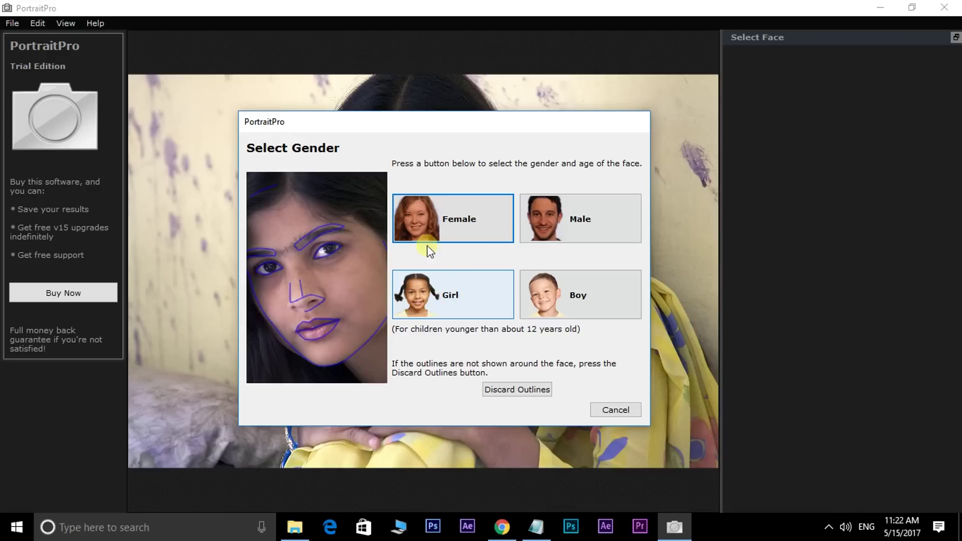
click(455, 219)
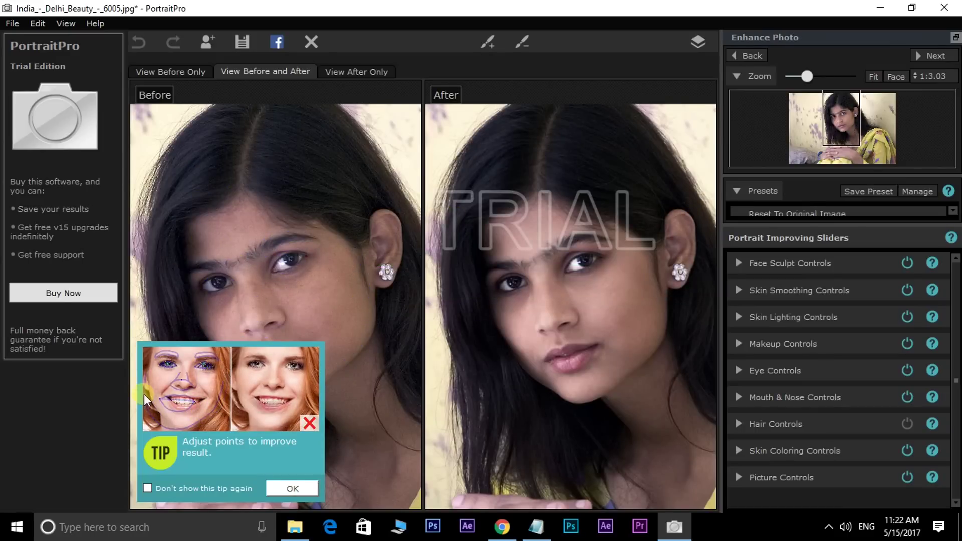
Step: Dismiss the tip and adjust three jawline and cheek outline points to fit the face
click(298, 488)
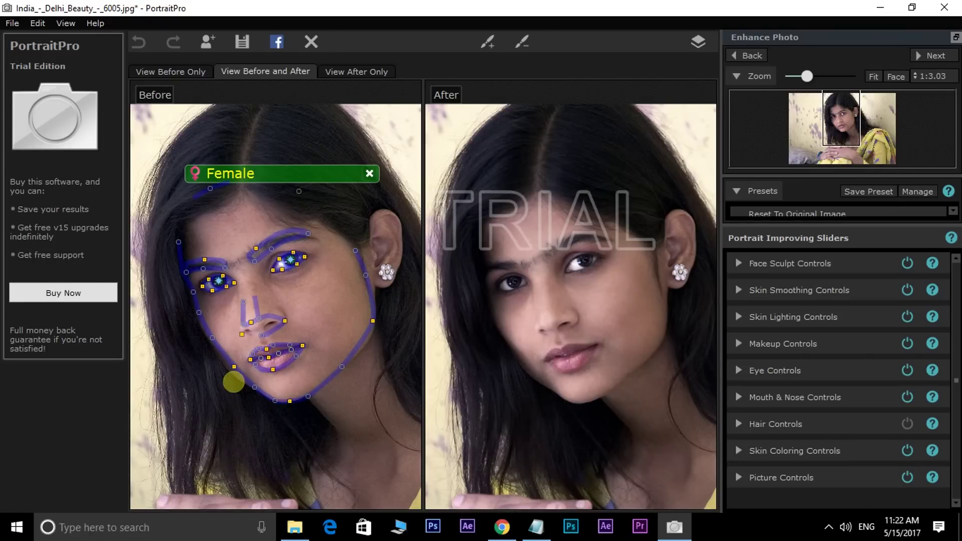
drag(233, 365, 227, 369)
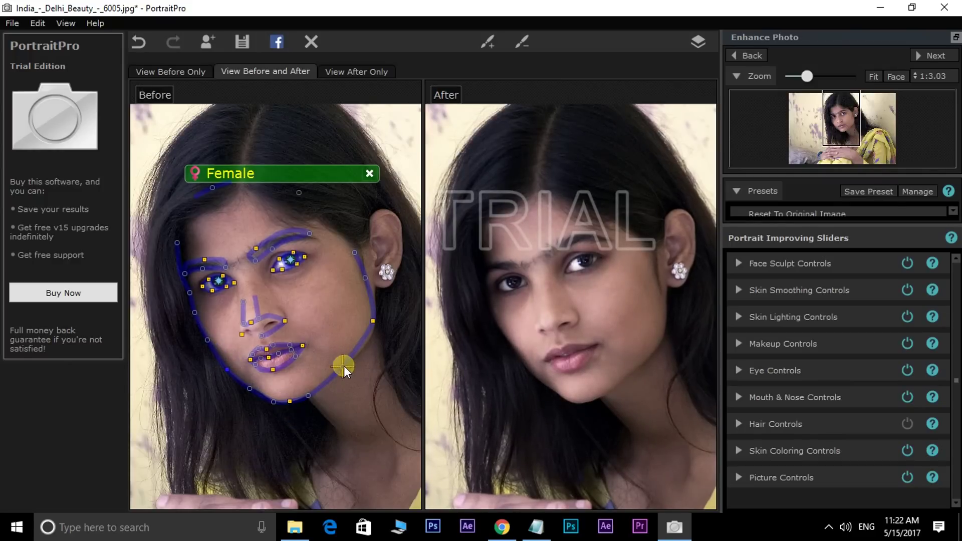
drag(341, 366, 353, 359)
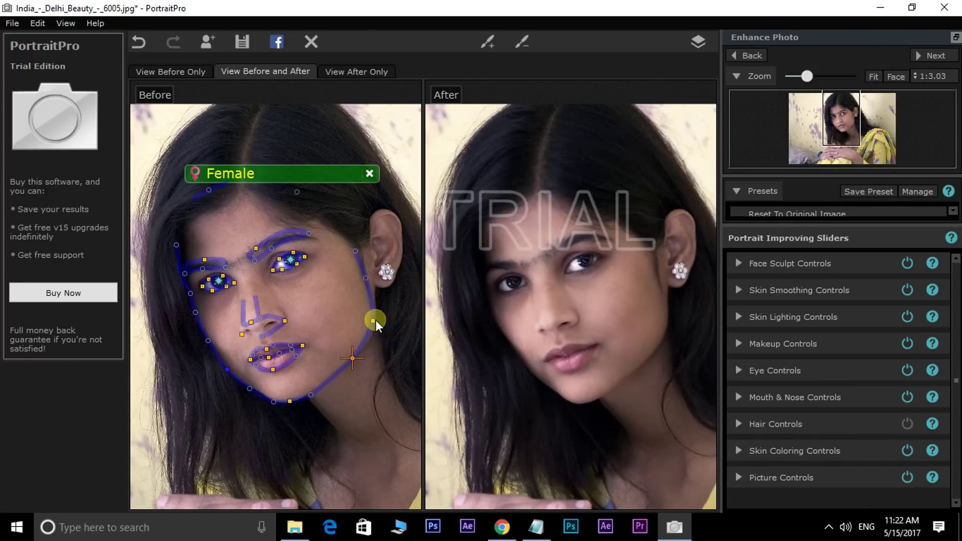
drag(374, 320, 374, 317)
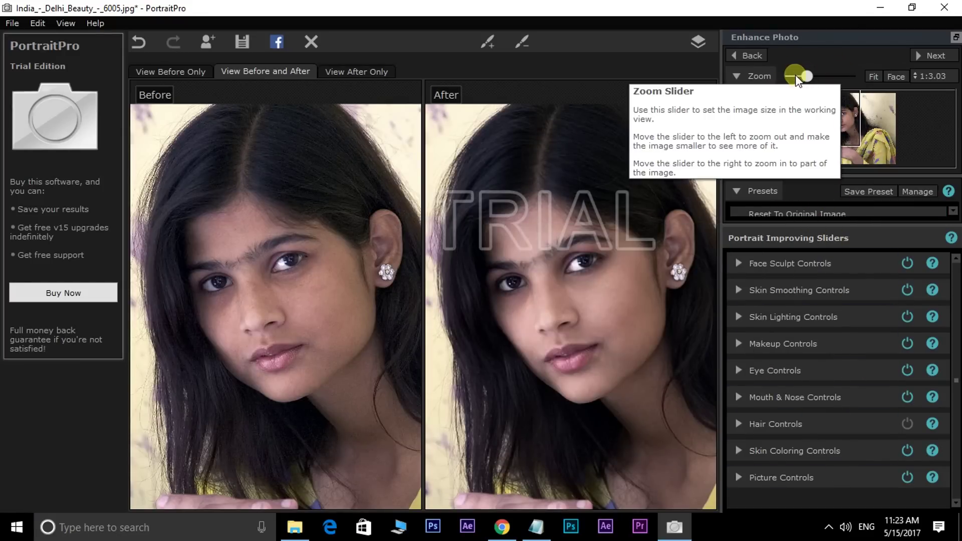
Step: Zoom in on the eyes, enlarge the Presets list and apply Female - Glamorous
mouse_move(807, 76)
mouse_down()
mouse_move(825, 76)
mouse_move(811, 85)
mouse_up()
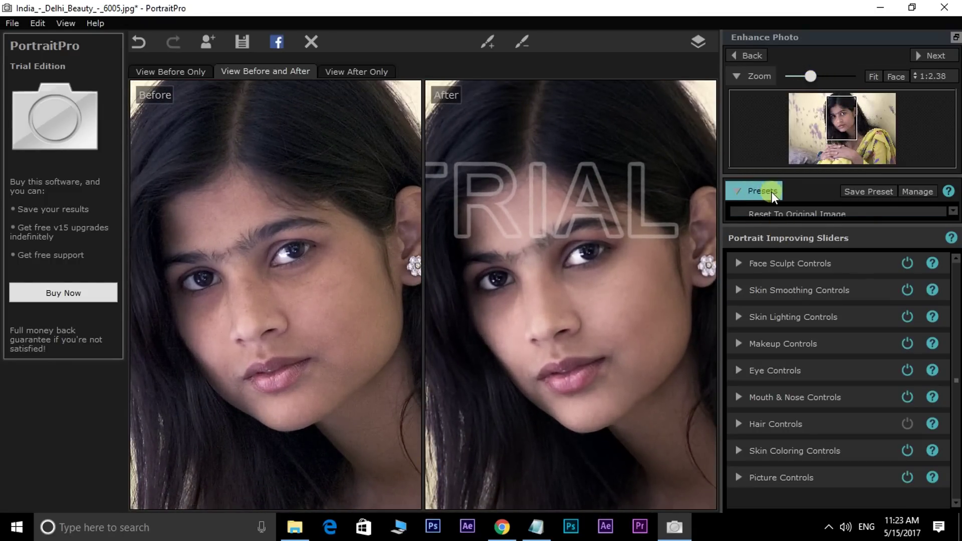
drag(798, 231, 823, 354)
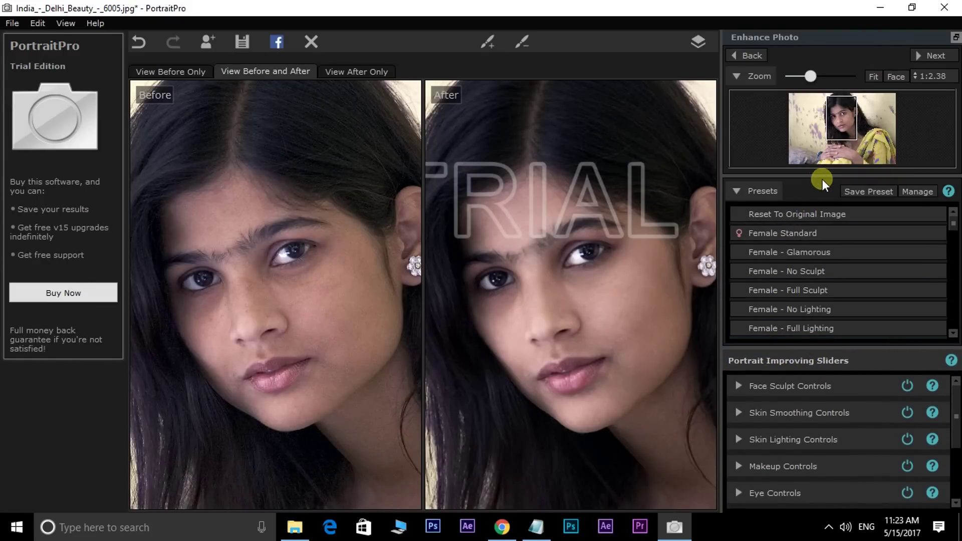
drag(823, 179, 833, 125)
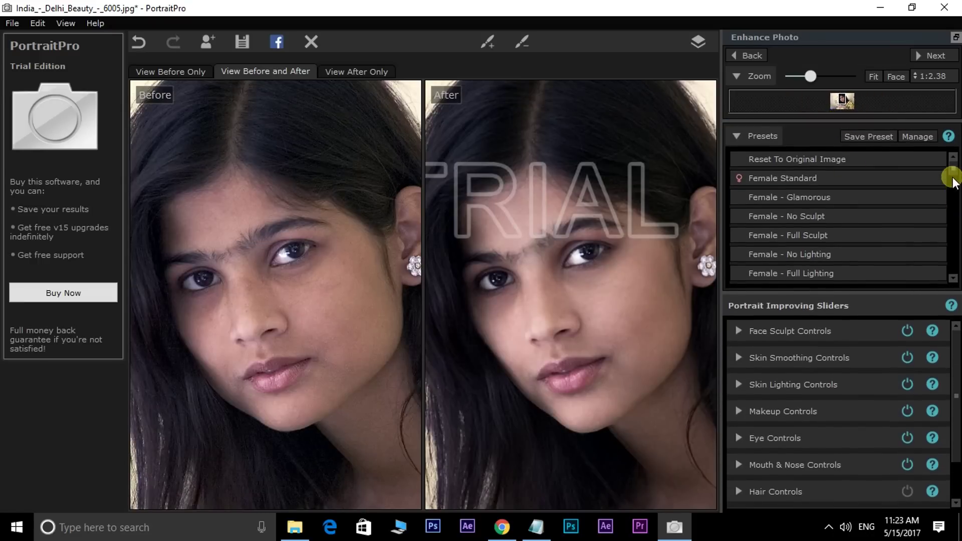
click(762, 198)
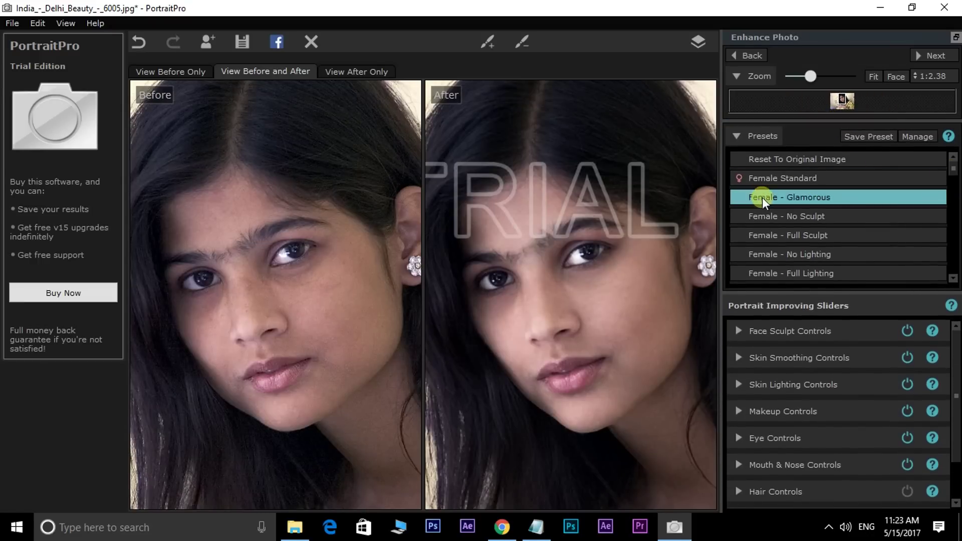
click(802, 193)
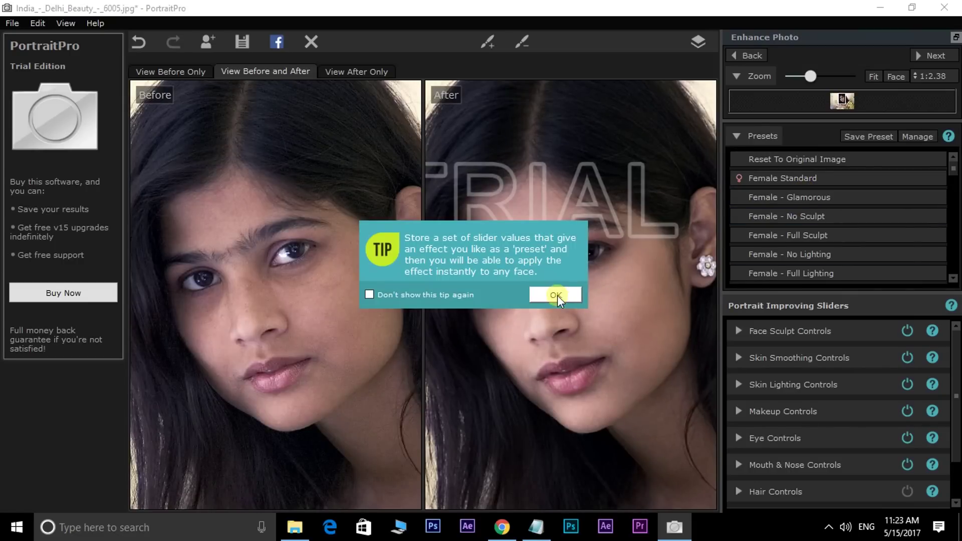
click(557, 296)
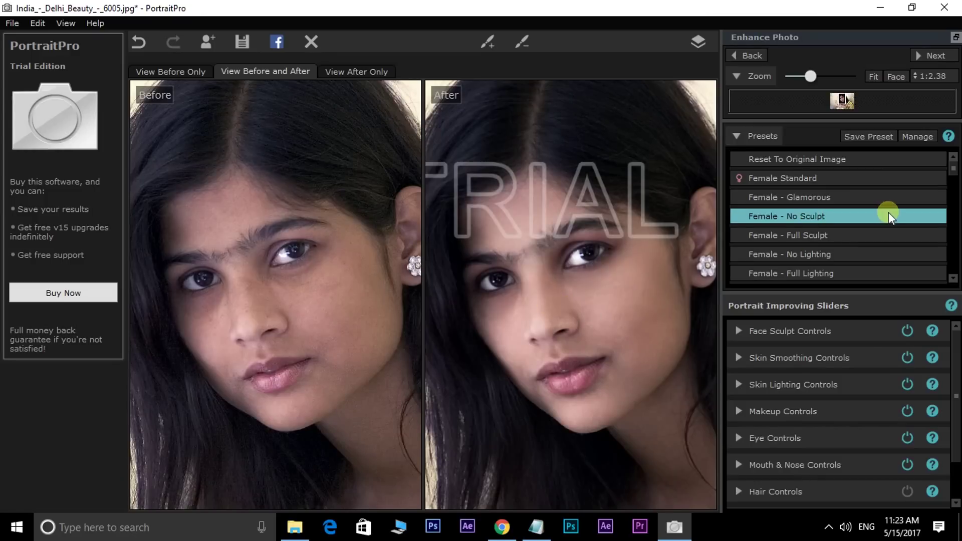
Step: Try the Female No Sculpt, Full Sculpt, Skin Lips Eyes and Mature presets
click(771, 214)
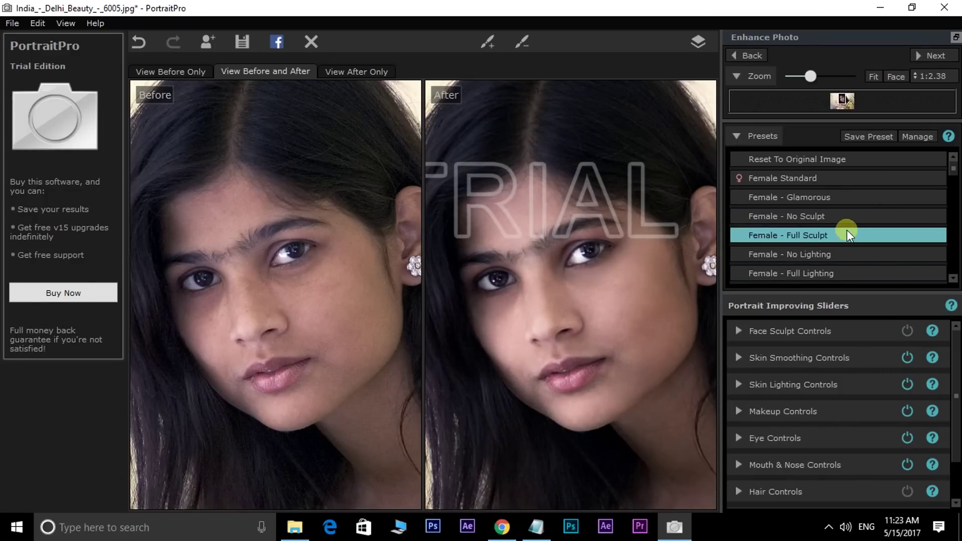
click(802, 233)
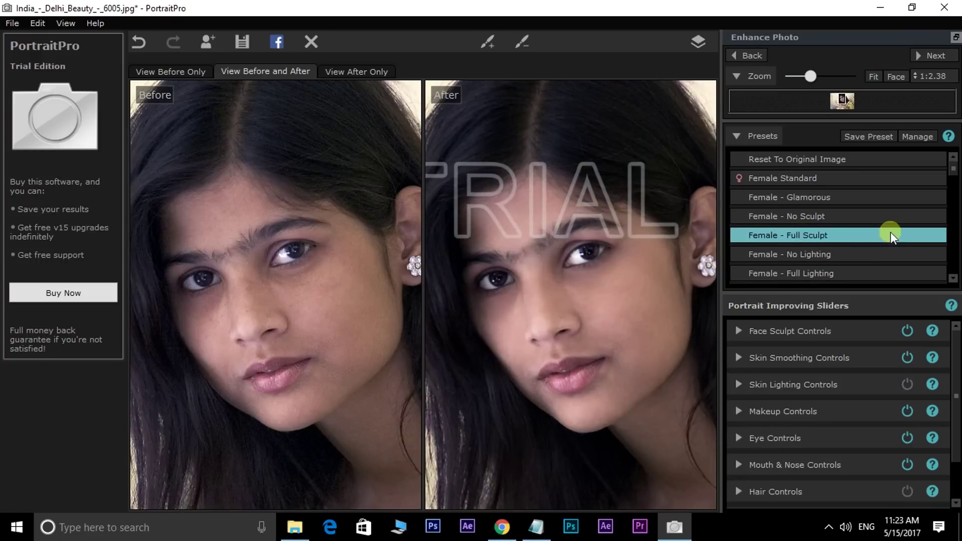
scroll(891, 233, down, 2)
click(812, 253)
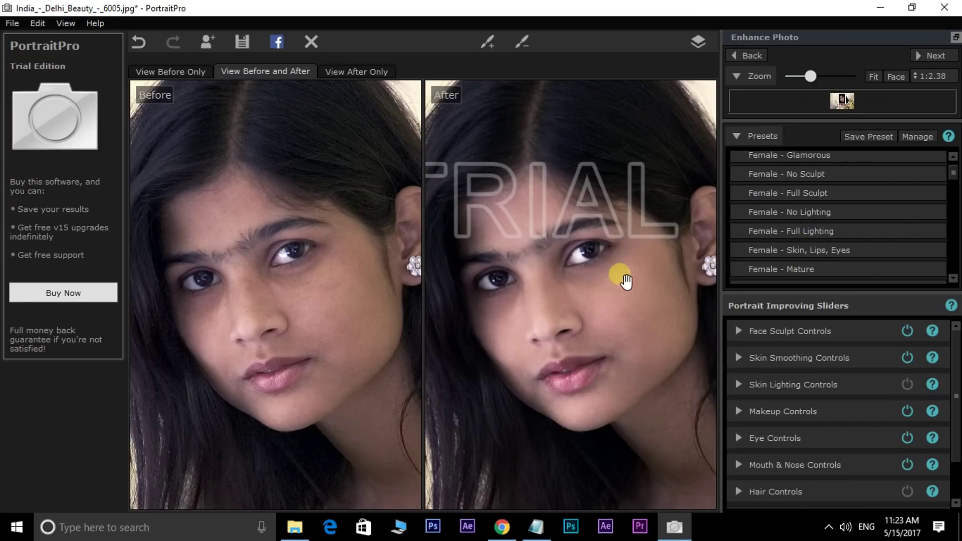
click(808, 270)
Step: Try the Makeup - Fullface presets, settling on Makeup - Fullface 4
scroll(878, 228, down, 5)
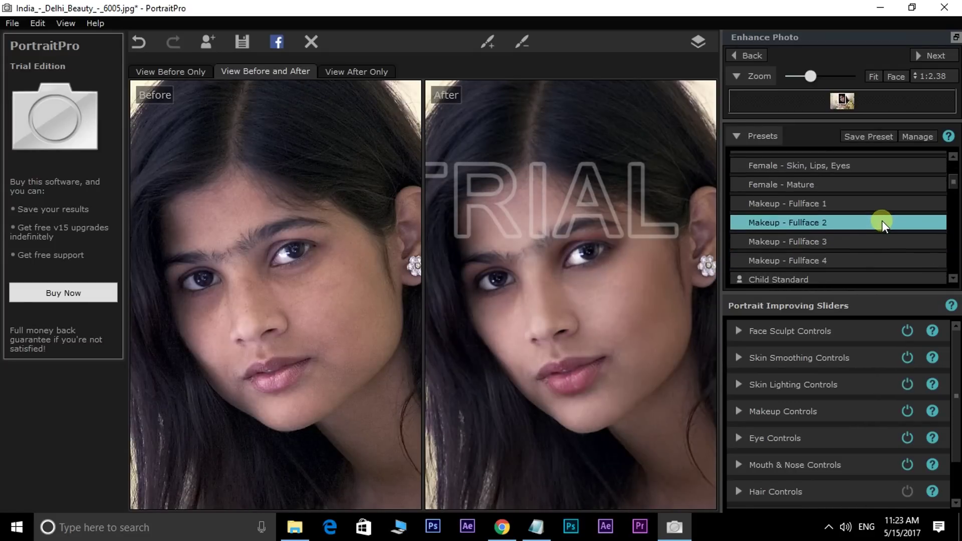
click(813, 238)
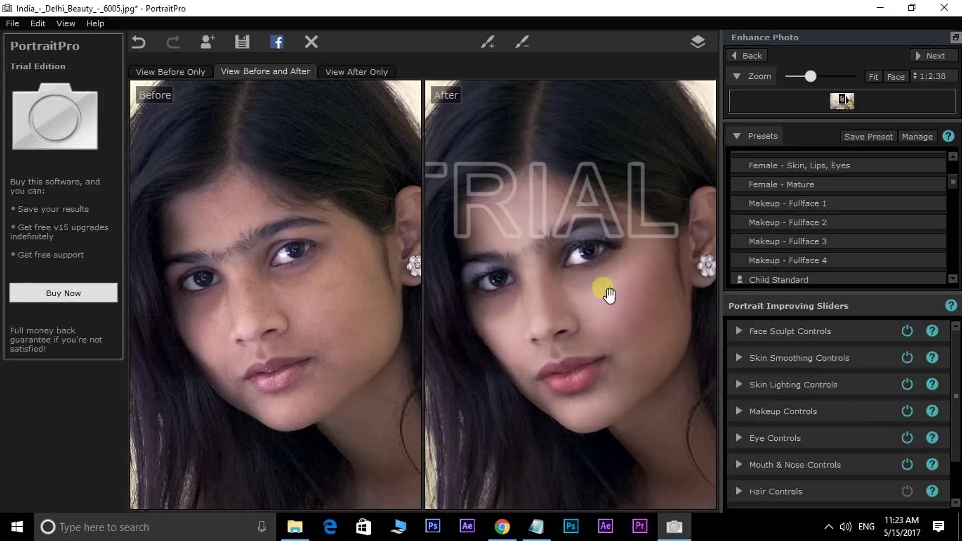
click(794, 260)
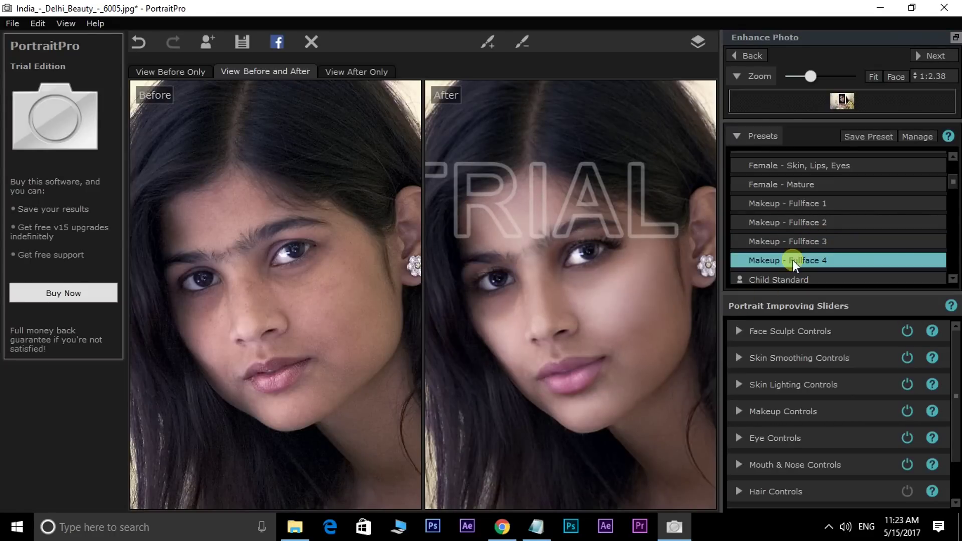
click(751, 288)
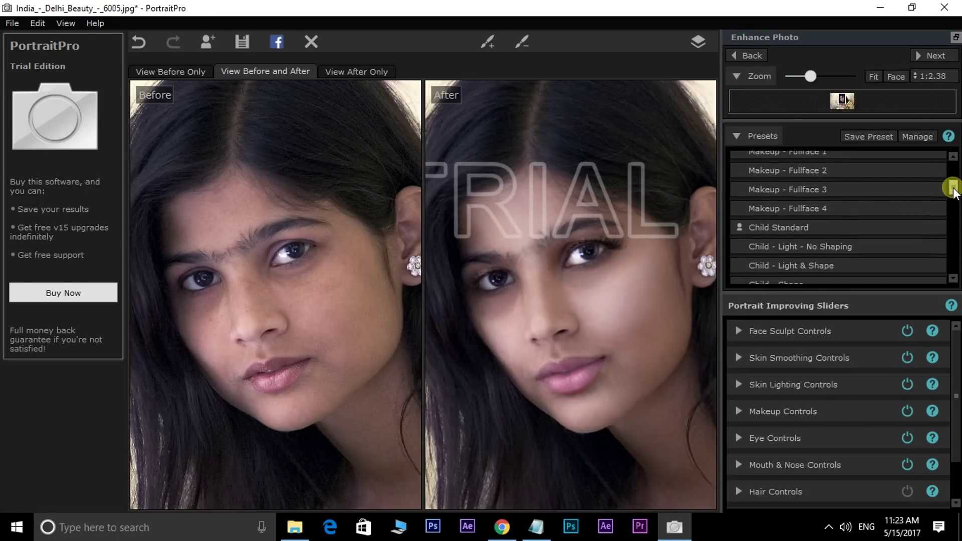
drag(953, 180, 954, 198)
Step: Try the Child - Shape and Male - Mature presets
click(774, 212)
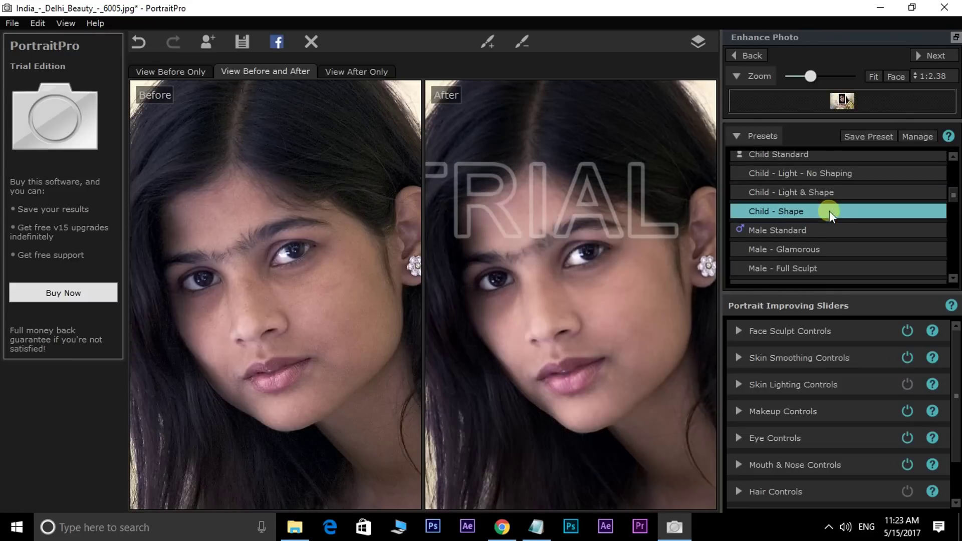
scroll(846, 223, down, 3)
click(813, 237)
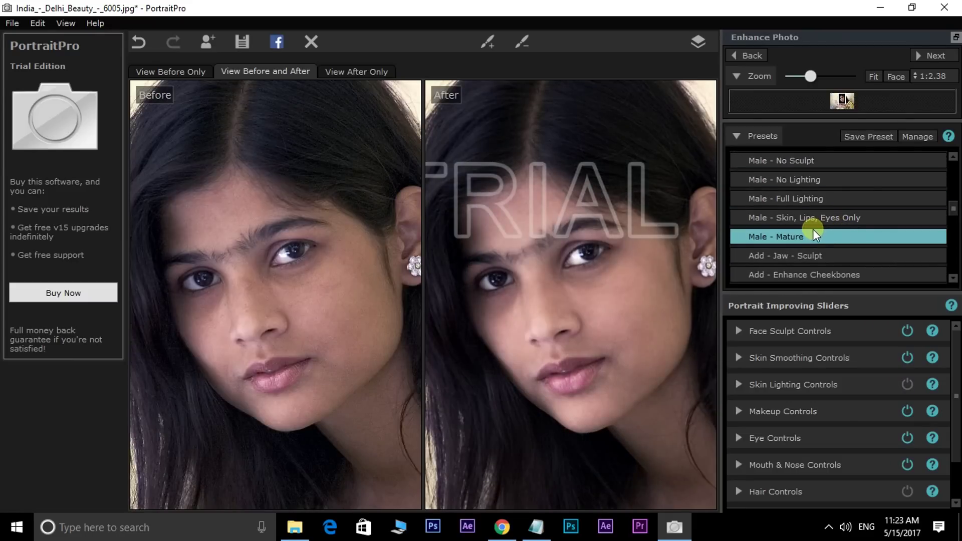
scroll(879, 255, down, 5)
scroll(835, 237, down, 3)
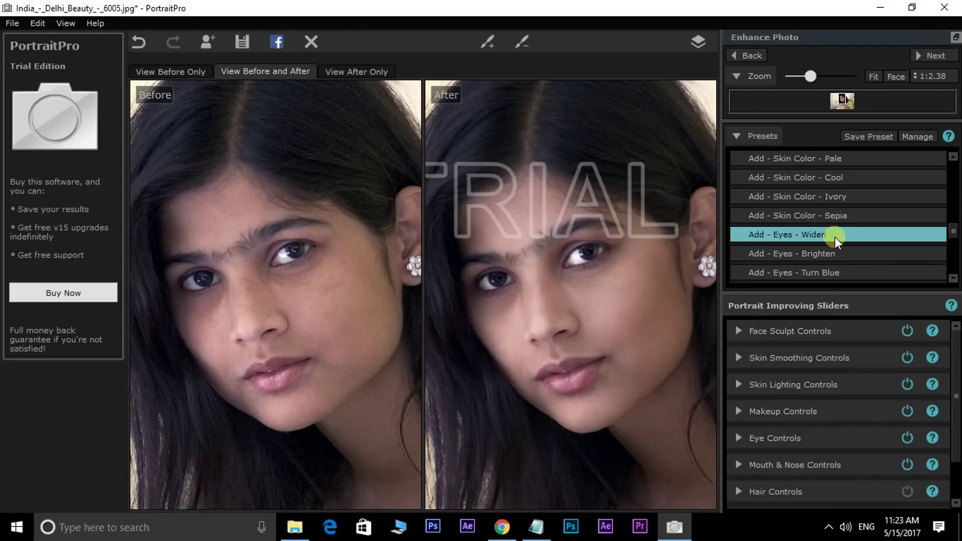
scroll(832, 235, down, 2)
Step: Try the Add presets Nose Shorten, Plump Lips, Whiten Teeth and Smooth Lips
click(832, 239)
scroll(847, 243, down, 4)
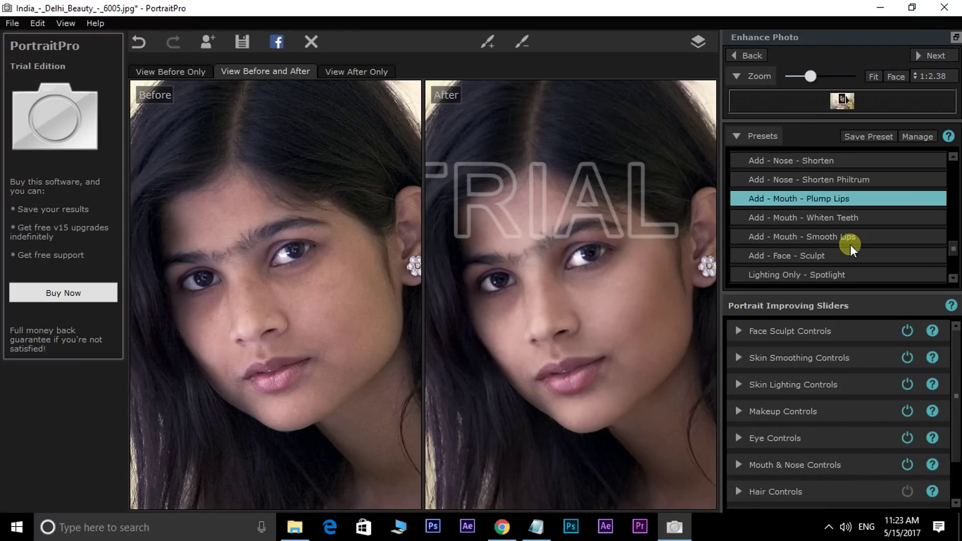
click(768, 254)
click(785, 218)
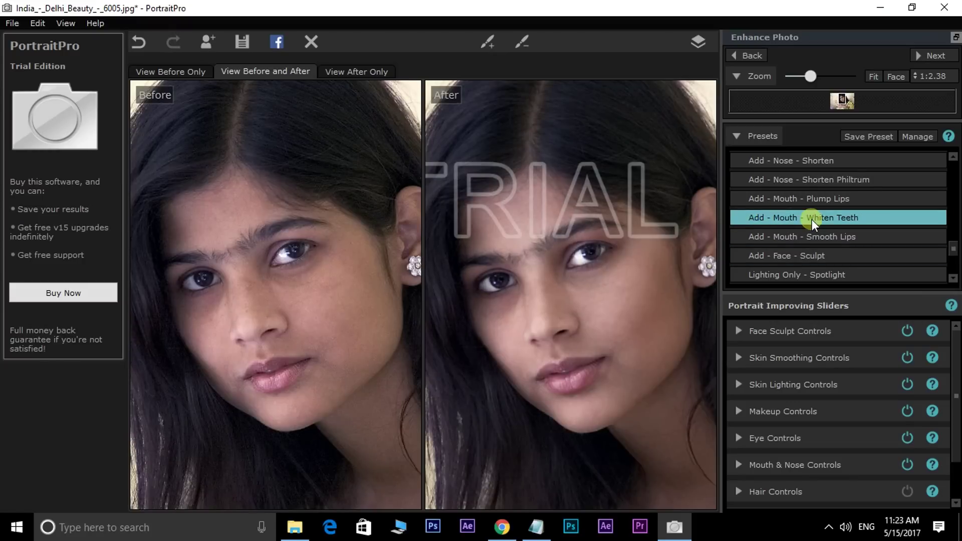
click(858, 251)
Step: Try the Lighting Only Spotlight and Right Shadow presets, then scroll back up the list
click(763, 275)
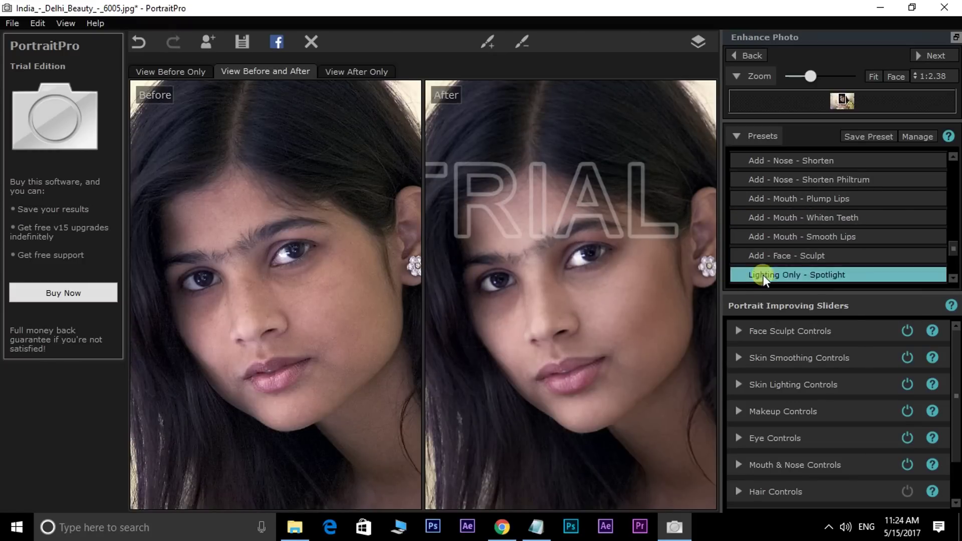
scroll(856, 236, down, 2)
click(843, 249)
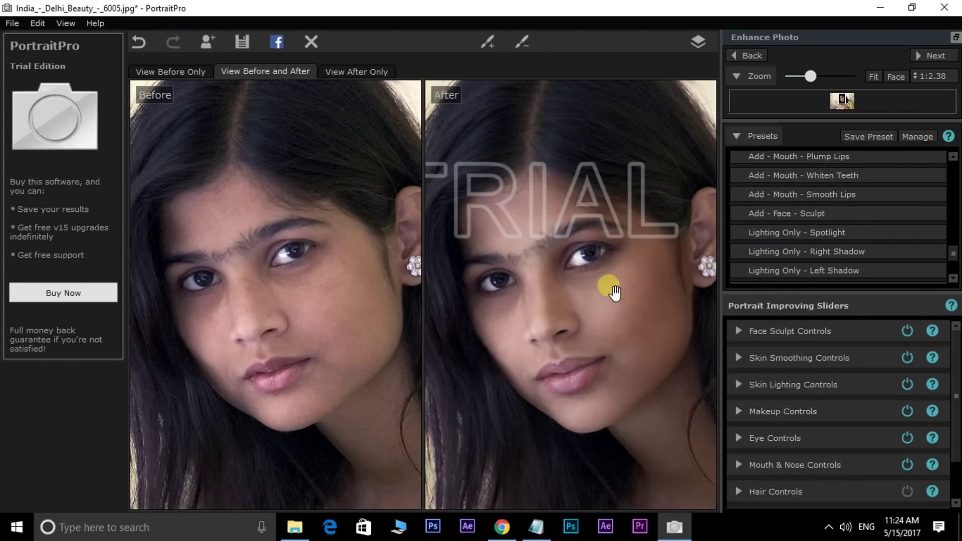
scroll(612, 290, down, 1)
scroll(826, 228, up, 5)
scroll(826, 229, down, 2)
scroll(827, 228, up, 3)
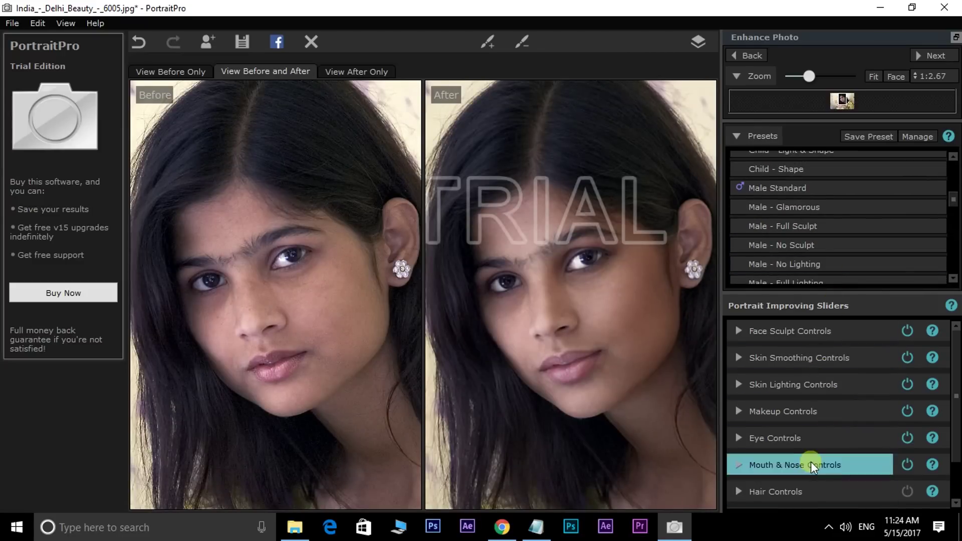
scroll(856, 198, up, 2)
scroll(856, 197, up, 4)
scroll(856, 198, up, 2)
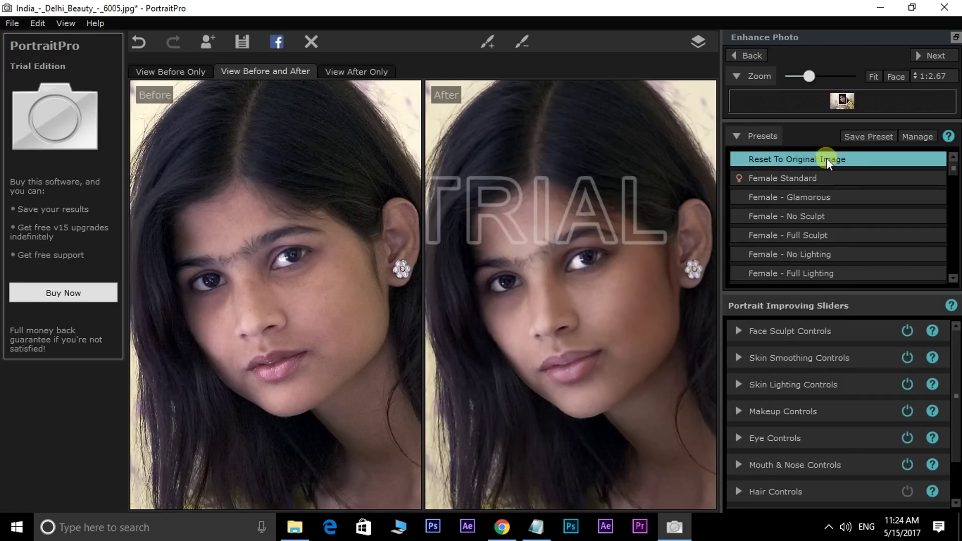
Step: Reset to the original image, enlarge the slider panel and expand Face Sculpt Controls
click(790, 159)
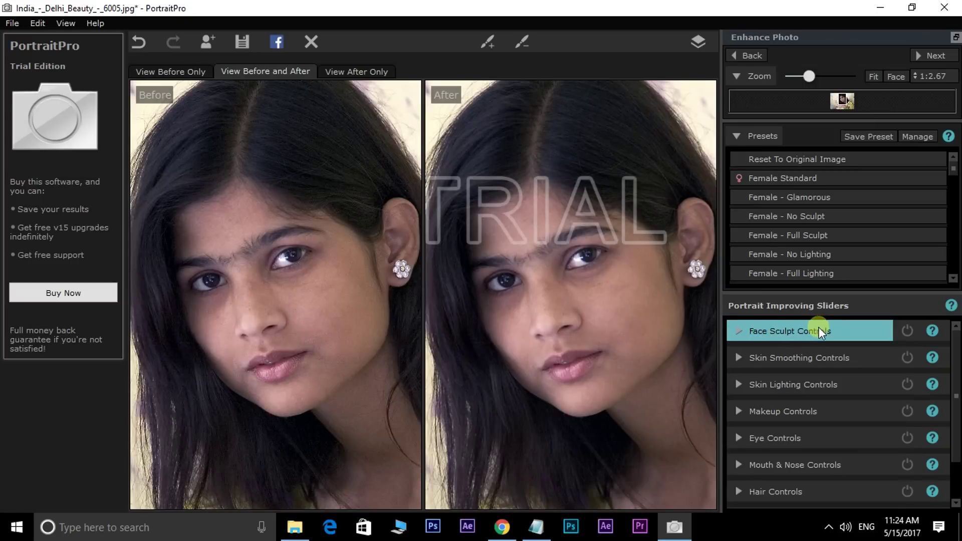
drag(836, 299, 834, 206)
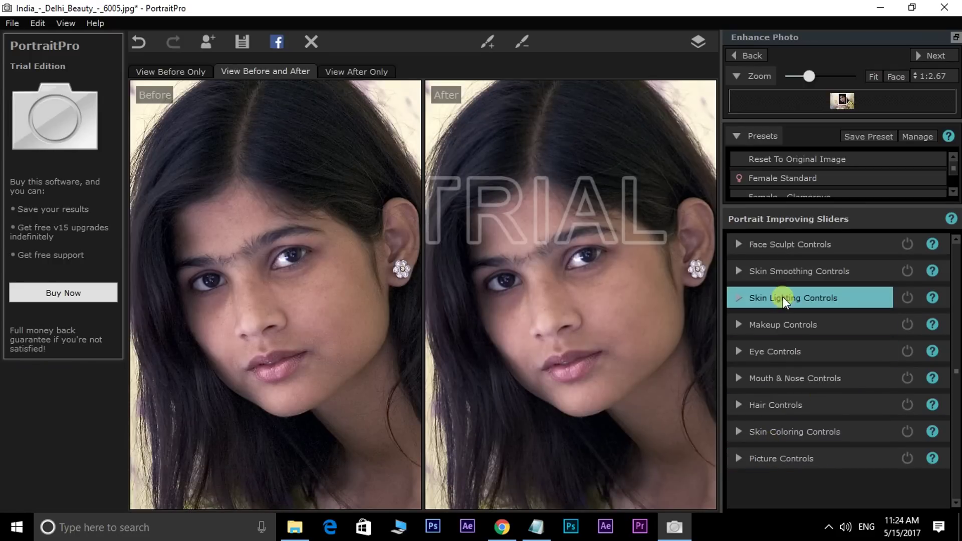
click(739, 244)
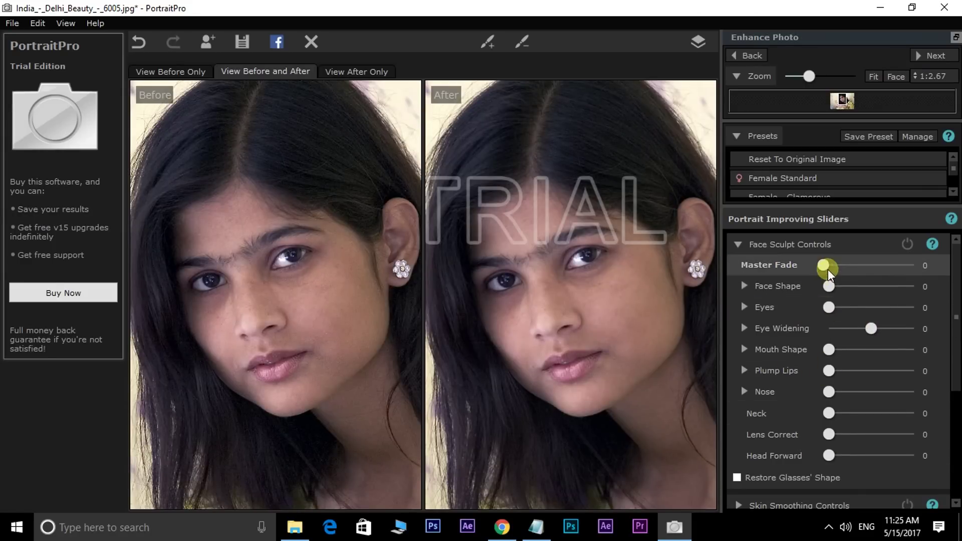
Step: Raise sculpt strength, add nose and neck reshaping, lower eye reshaping, then collapse the group
drag(824, 267, 873, 269)
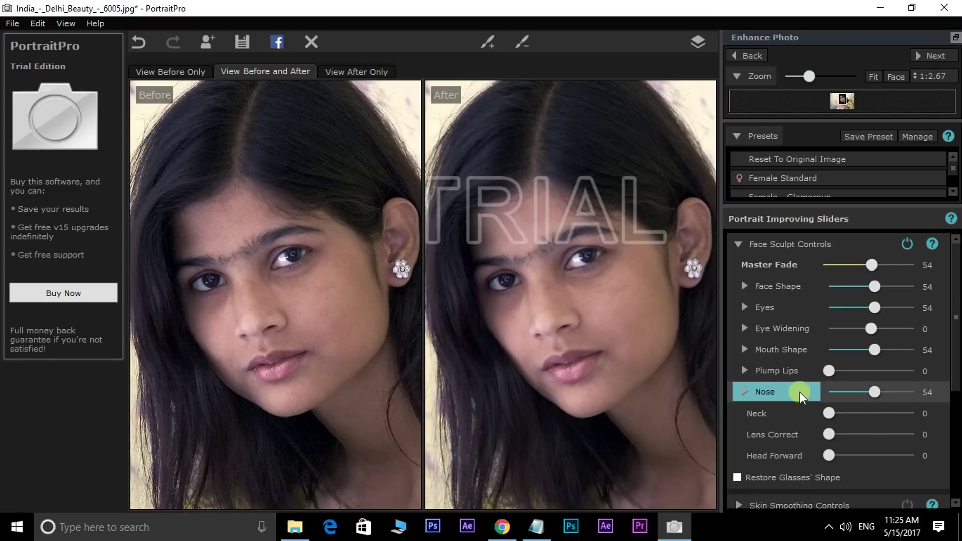
mouse_move(866, 391)
mouse_down()
mouse_move(900, 389)
mouse_move(829, 386)
mouse_move(907, 389)
mouse_move(870, 394)
mouse_move(882, 392)
mouse_up()
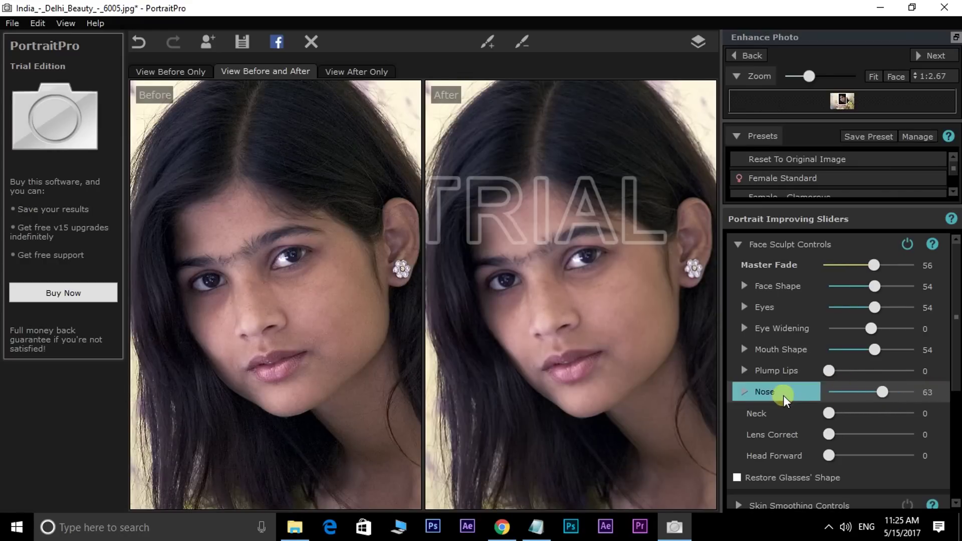
mouse_move(830, 413)
mouse_down()
mouse_move(896, 413)
mouse_move(854, 414)
mouse_up()
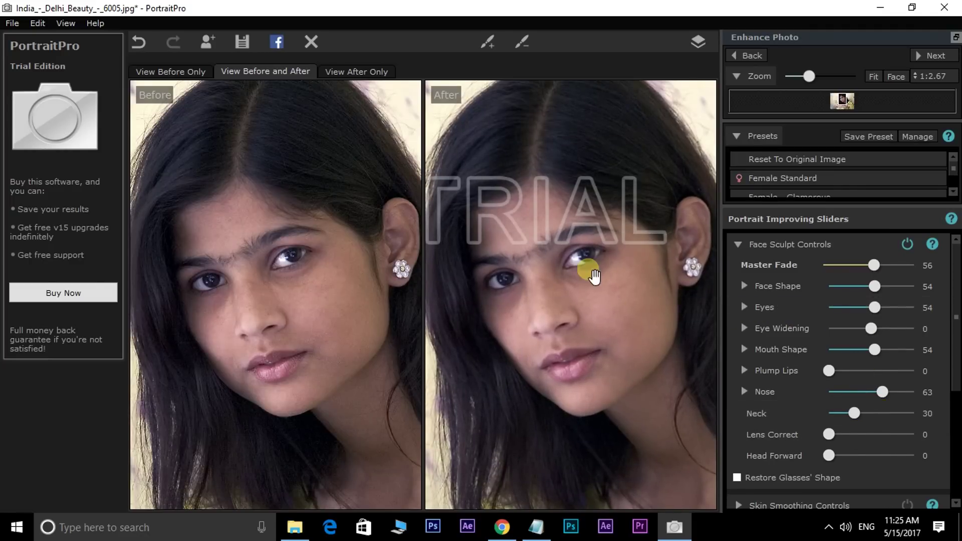
mouse_move(874, 308)
mouse_down()
mouse_move(897, 308)
mouse_move(838, 308)
mouse_move(860, 308)
mouse_up()
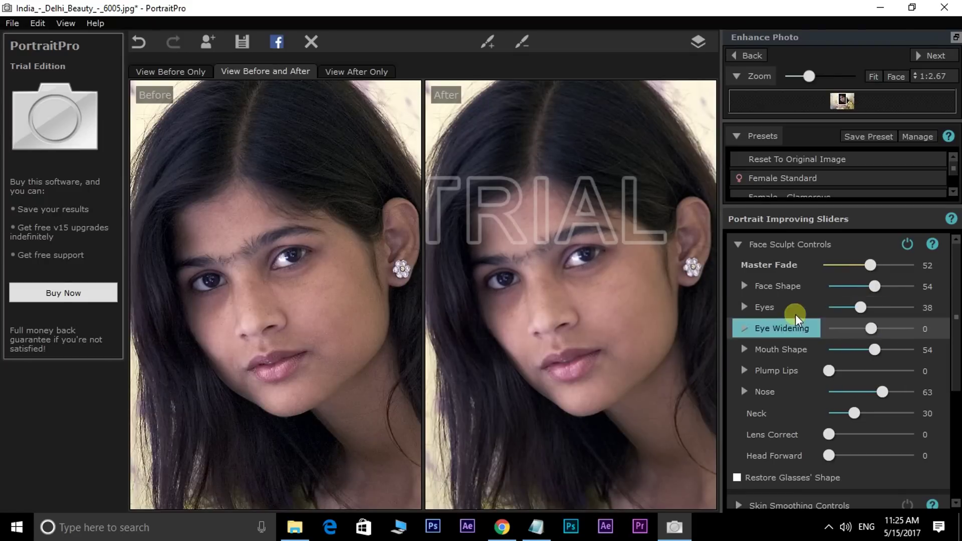
click(735, 247)
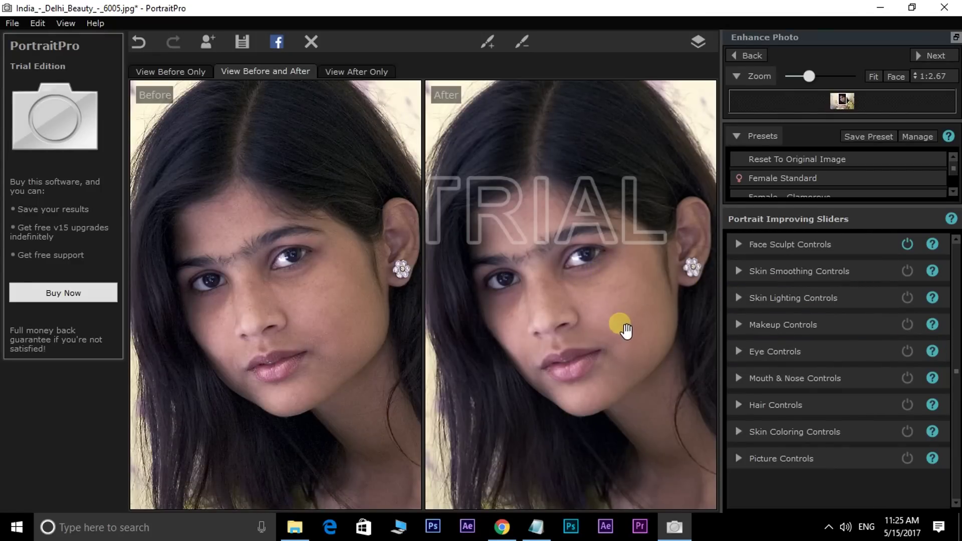
Step: Apply strong skin smoothing with a high Master Fade, then collapse Skin Smoothing
click(738, 271)
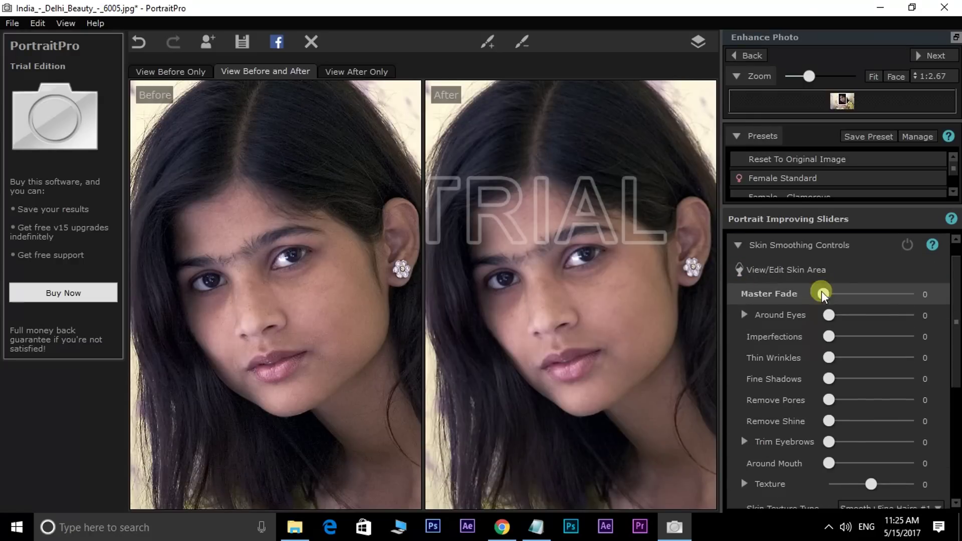
drag(823, 295, 927, 297)
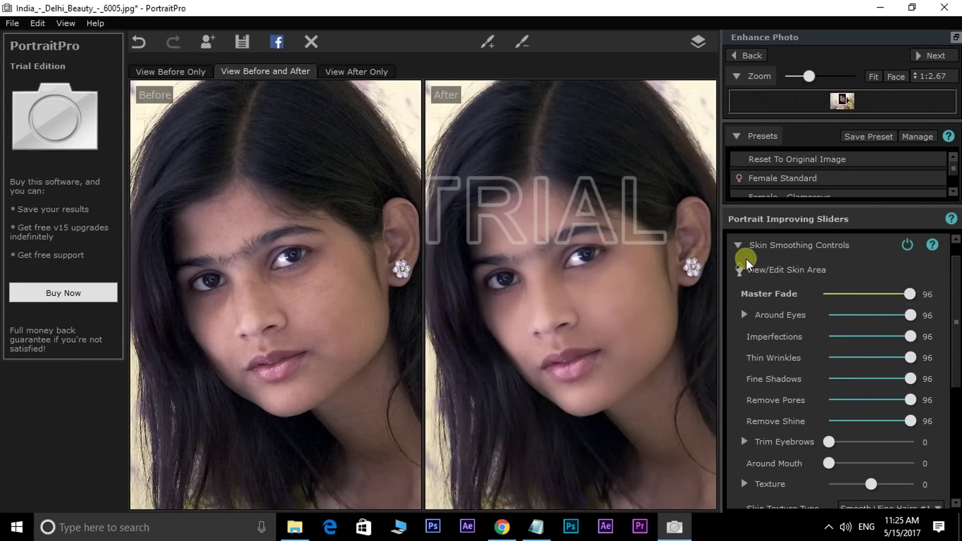
click(738, 246)
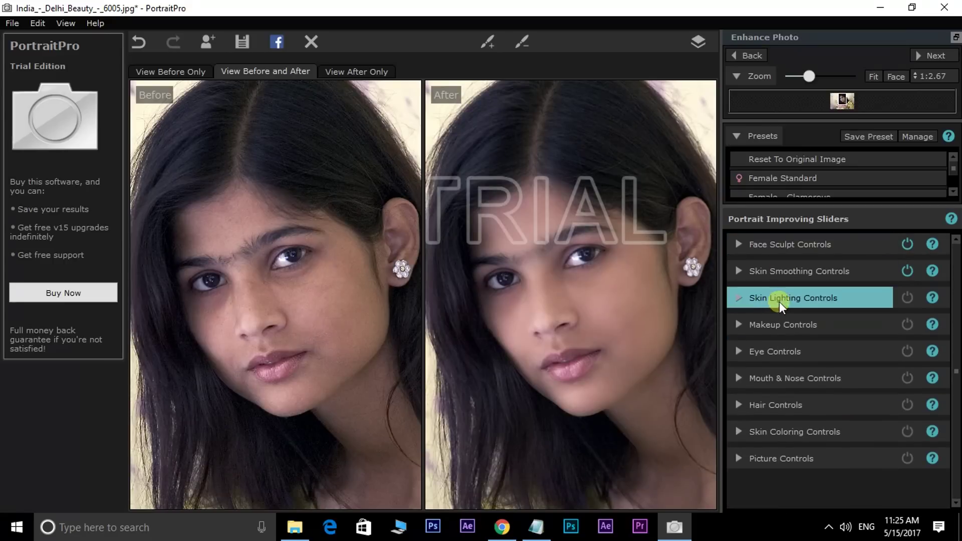
Step: In Skin Lighting, move the light onto the face, shining from the top-left
click(739, 296)
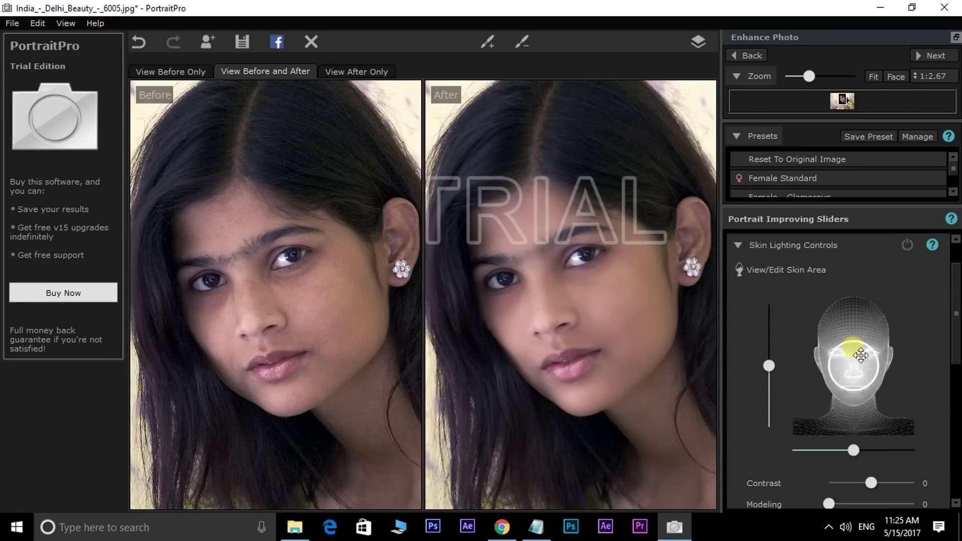
drag(858, 348, 871, 382)
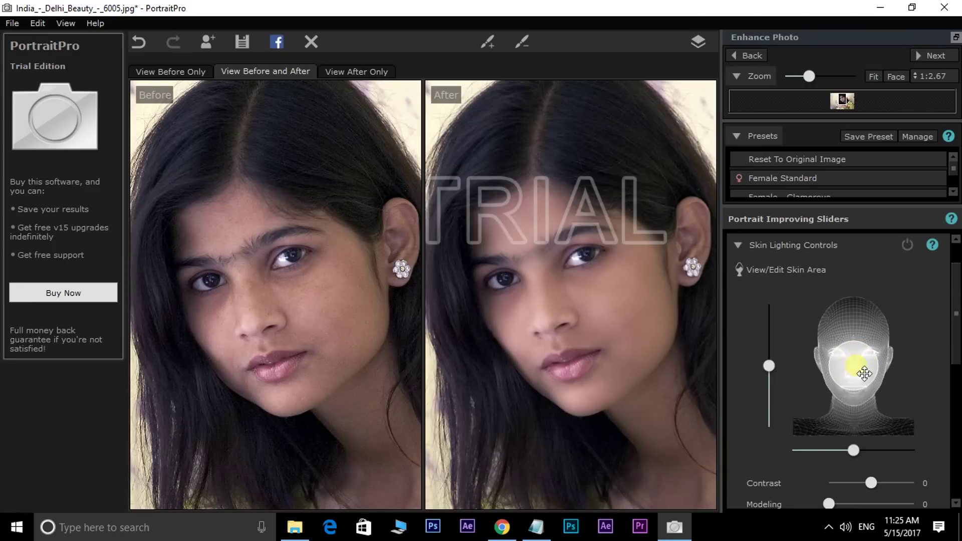
mouse_move(768, 365)
mouse_down()
mouse_move(776, 291)
mouse_move(780, 451)
mouse_up()
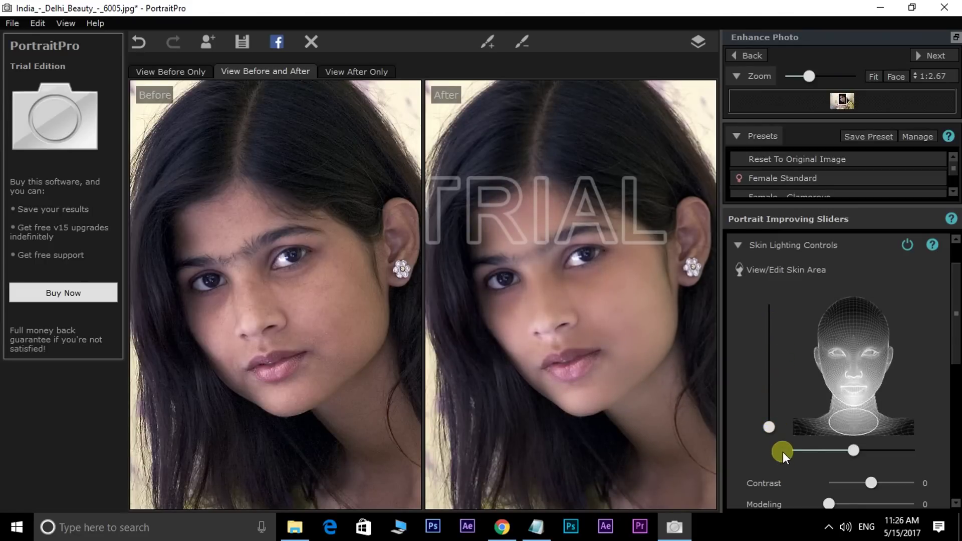
mouse_move(775, 427)
mouse_down()
mouse_move(771, 282)
mouse_move(769, 315)
mouse_up()
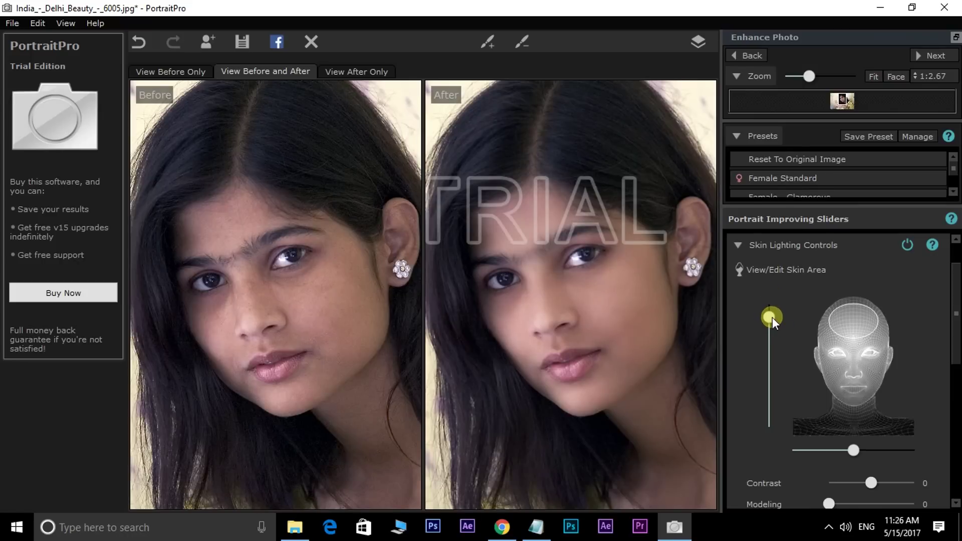
mouse_move(853, 449)
mouse_down()
mouse_move(913, 447)
mouse_move(788, 435)
mouse_move(911, 447)
mouse_move(802, 449)
mouse_move(883, 447)
mouse_move(823, 449)
mouse_move(856, 450)
mouse_up()
Step: Deepen the left-side face shadow, nudge the light slightly left, and collapse Skin Lighting
scroll(834, 335, down, 1)
scroll(922, 411, down, 1)
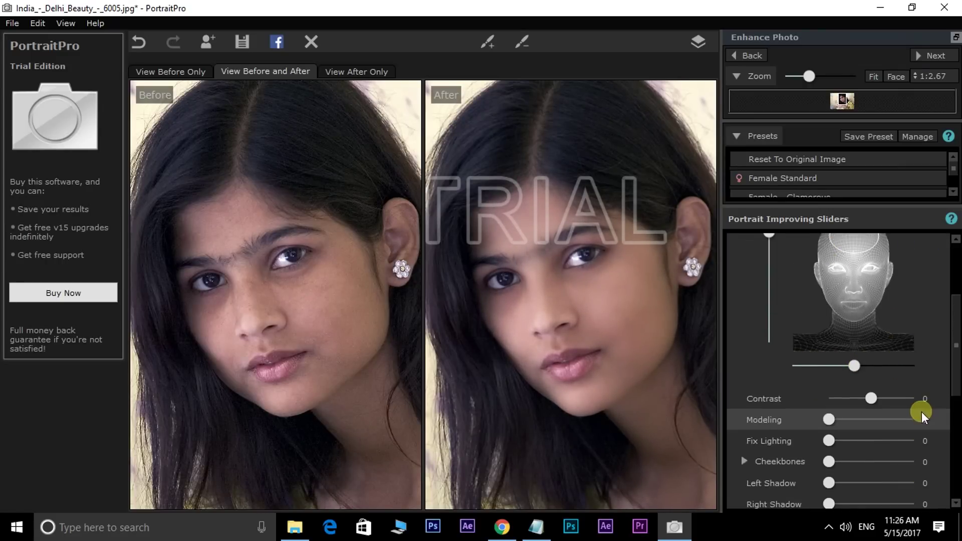
scroll(907, 399, down, 1)
mouse_move(829, 441)
mouse_down()
mouse_move(915, 442)
mouse_move(798, 440)
mouse_up()
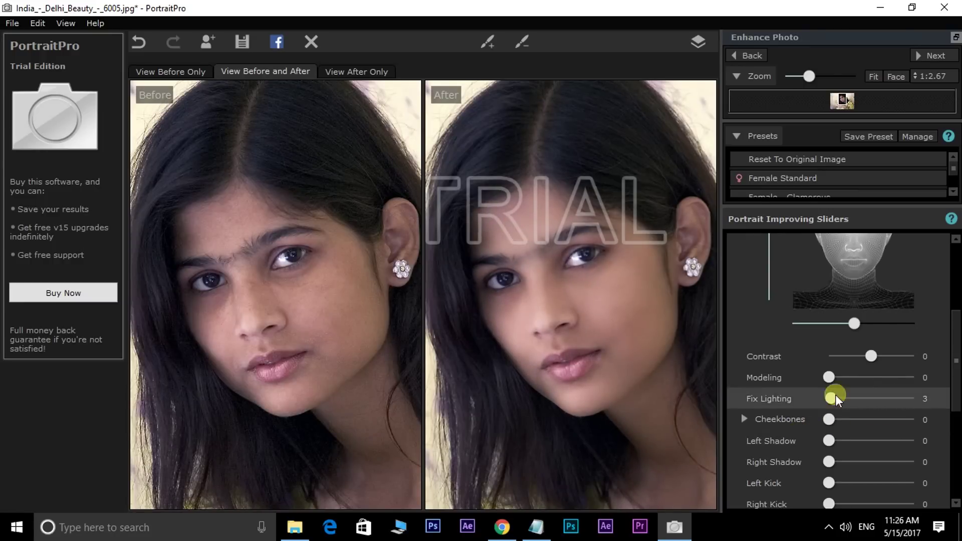
scroll(848, 366, up, 1)
scroll(854, 318, down, 2)
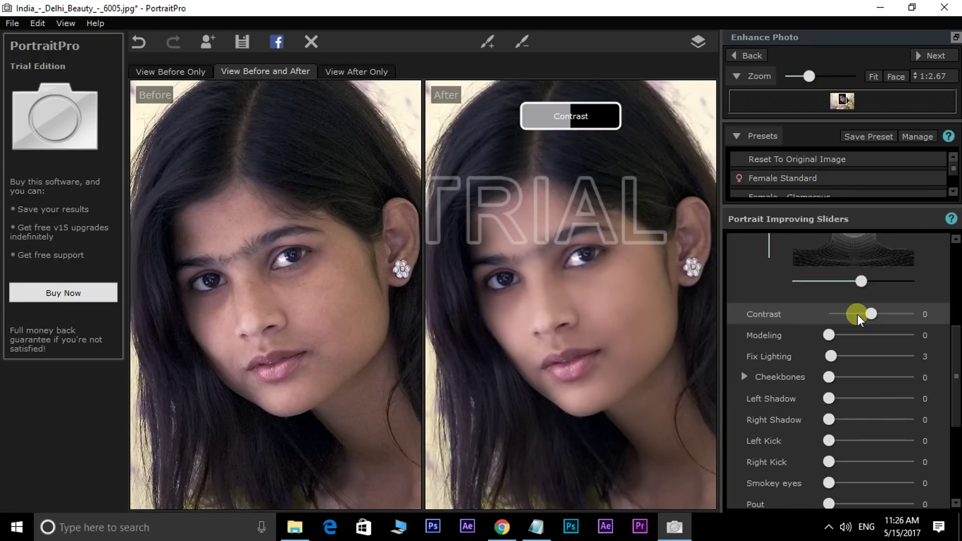
drag(955, 366, 948, 310)
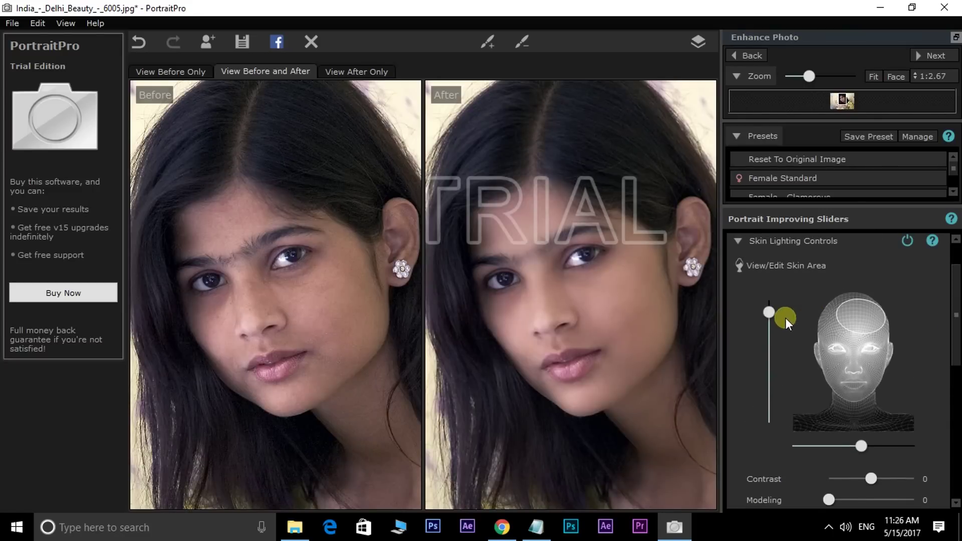
drag(861, 449, 863, 457)
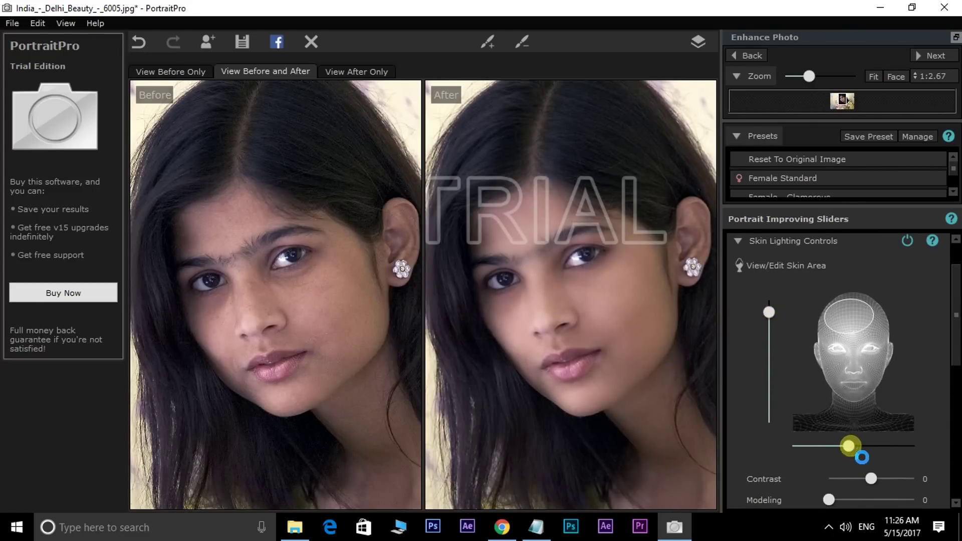
click(736, 242)
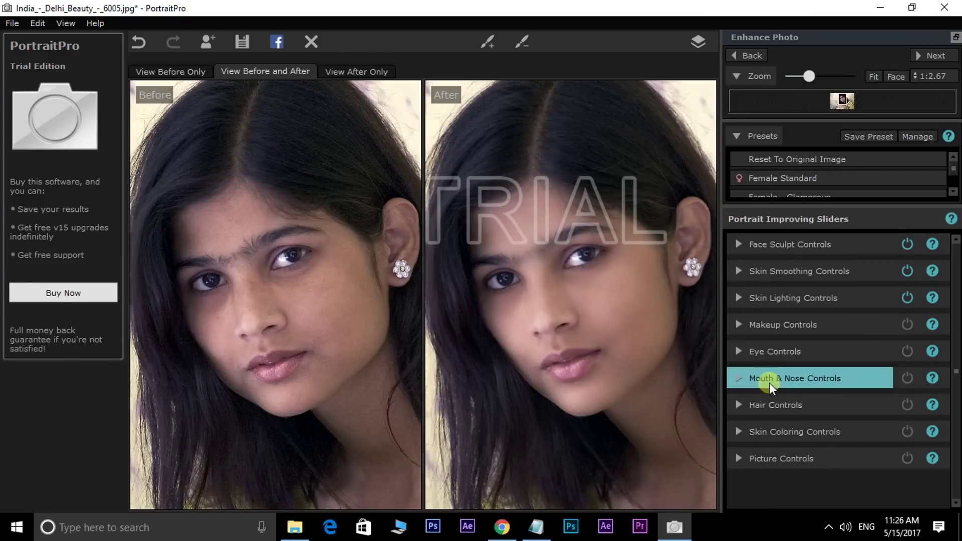
Step: Set lip Master Fade ~53, Lip Darken 48, Lip Hue 100 and Top Lip sharpening 48
click(740, 380)
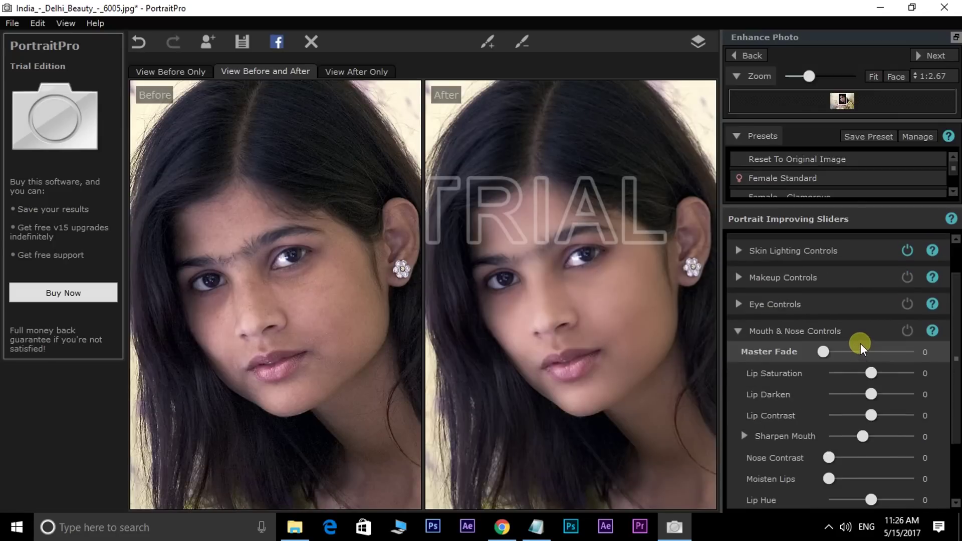
scroll(862, 344, up, 1)
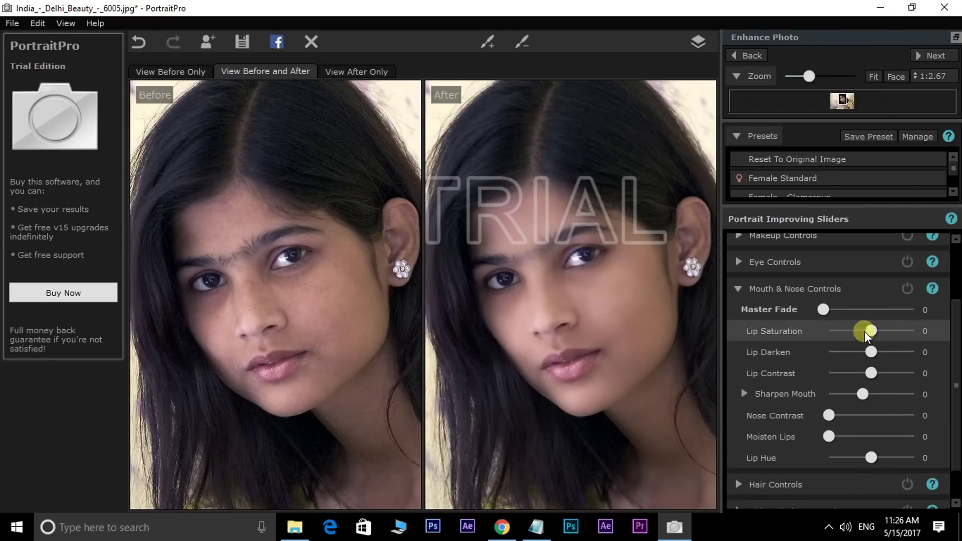
drag(825, 310, 872, 309)
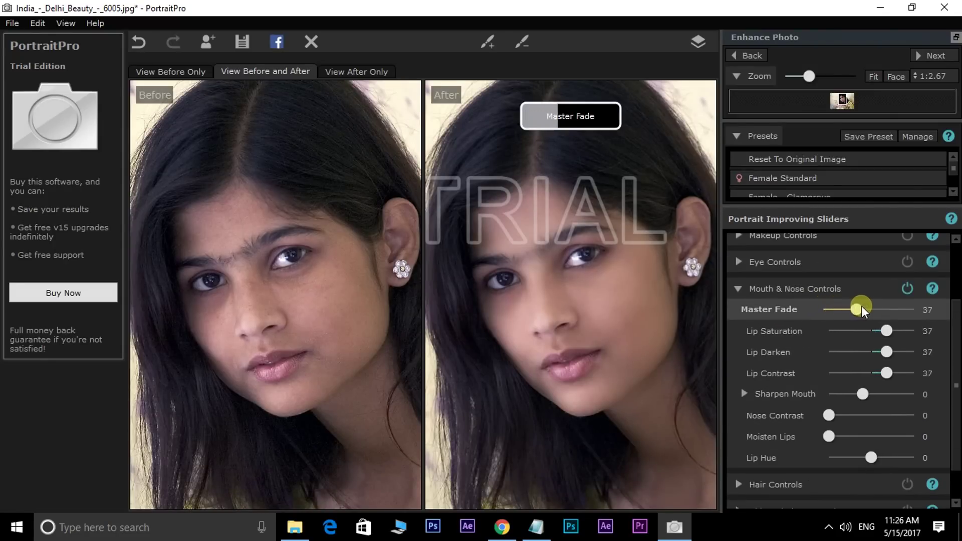
drag(888, 363, 884, 364)
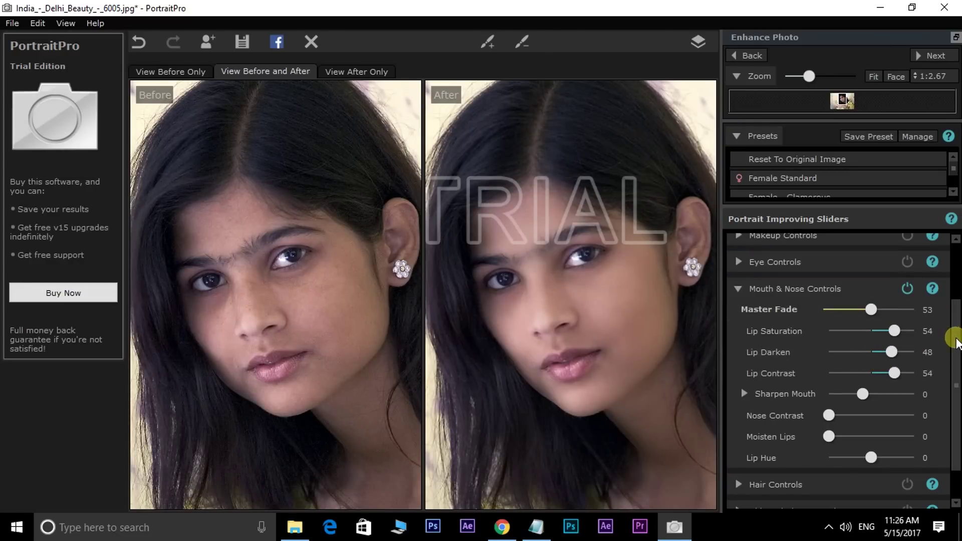
drag(955, 337, 955, 386)
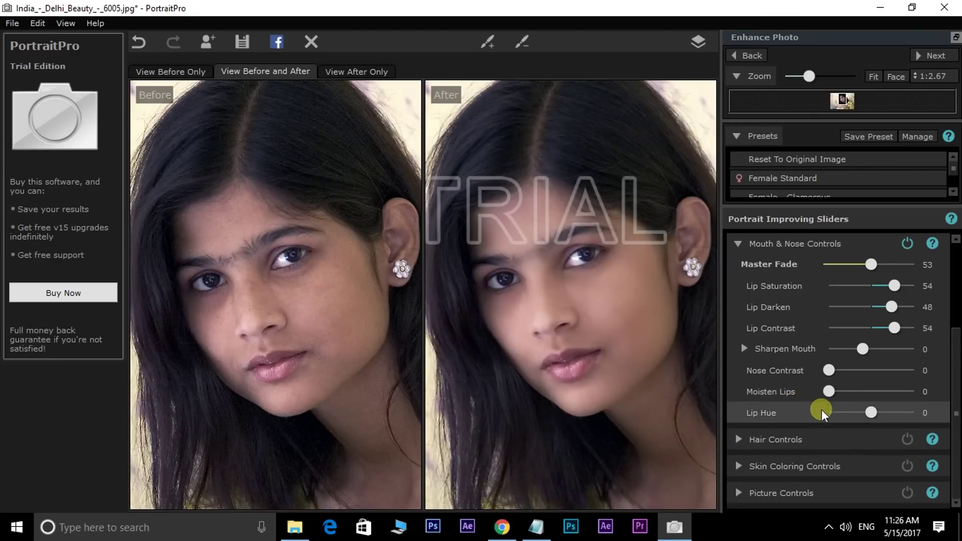
drag(873, 413, 914, 413)
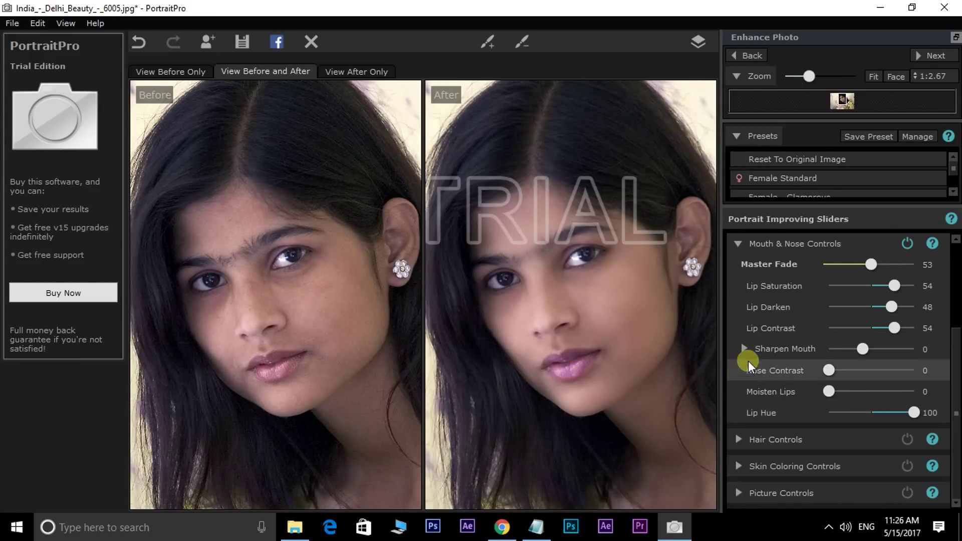
click(742, 349)
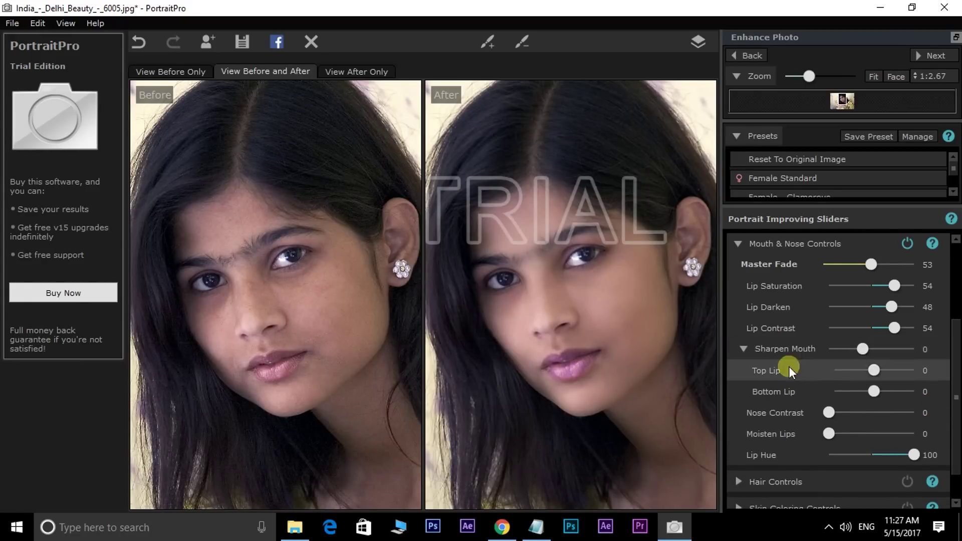
drag(872, 370, 893, 370)
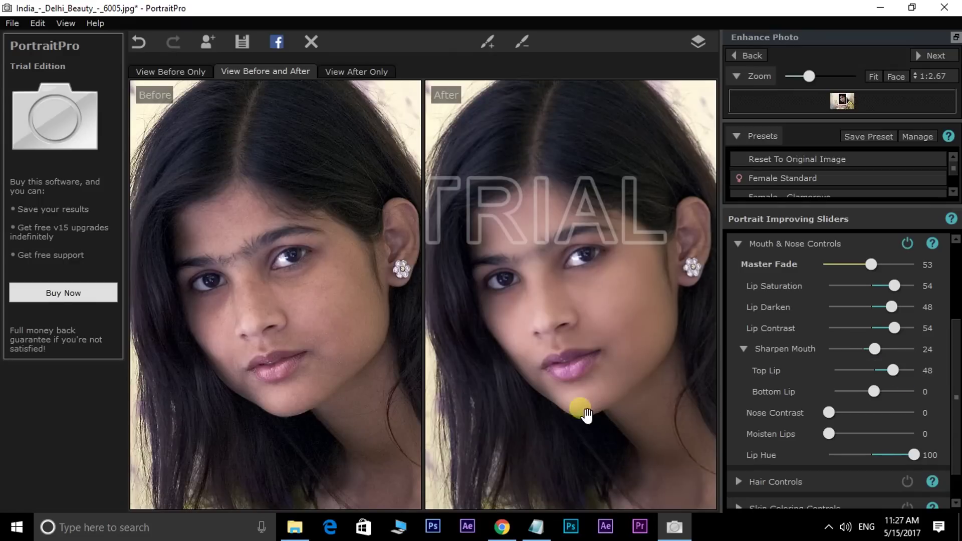
click(730, 244)
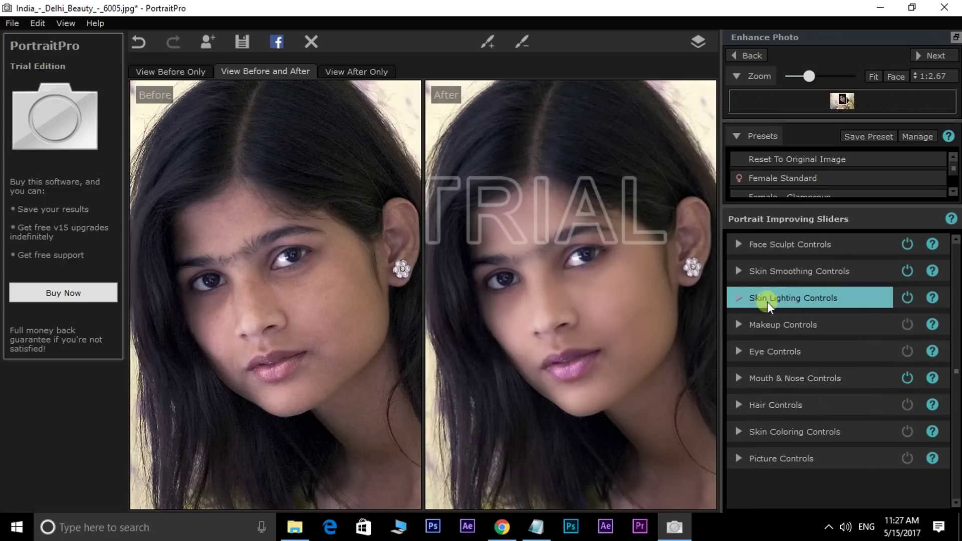
Step: Apply a deep purple lipstick at strength 75 with Shine 60, then collapse Lipstick
click(735, 323)
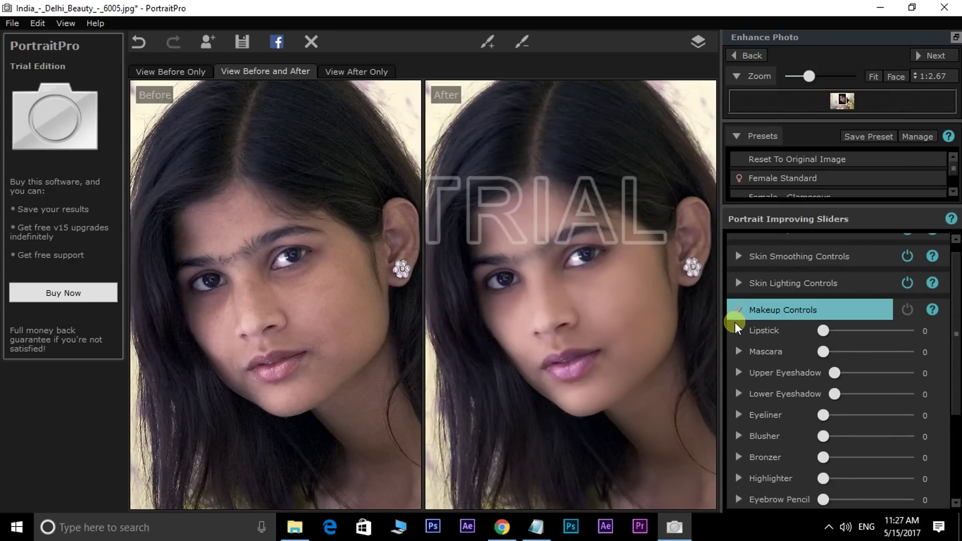
click(736, 325)
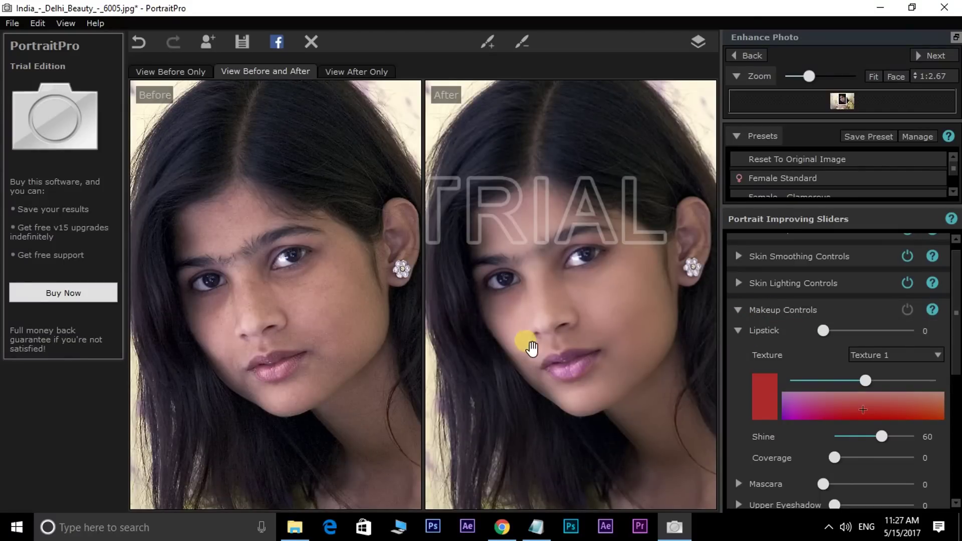
mouse_move(787, 416)
mouse_down()
mouse_move(864, 409)
mouse_move(796, 417)
mouse_move(573, 382)
mouse_move(554, 389)
mouse_up()
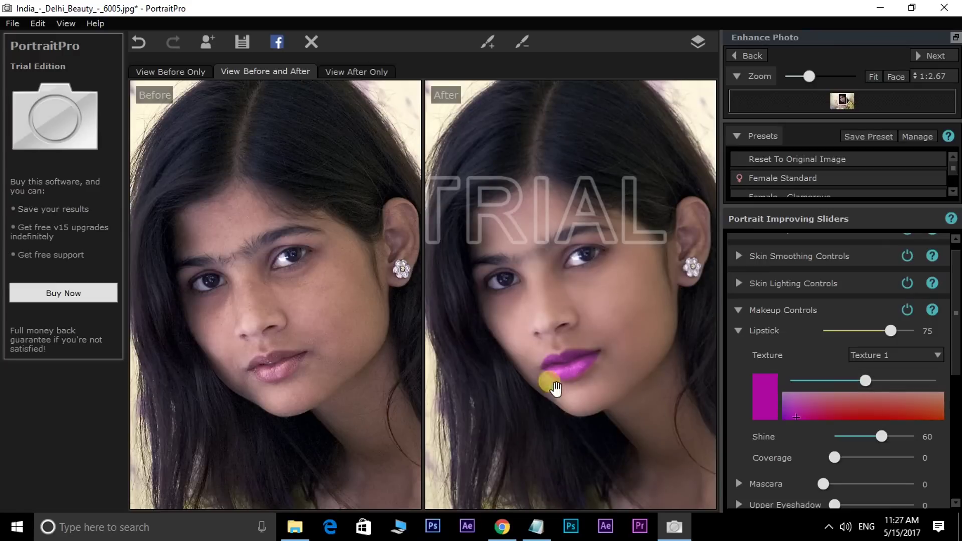
click(907, 398)
click(801, 411)
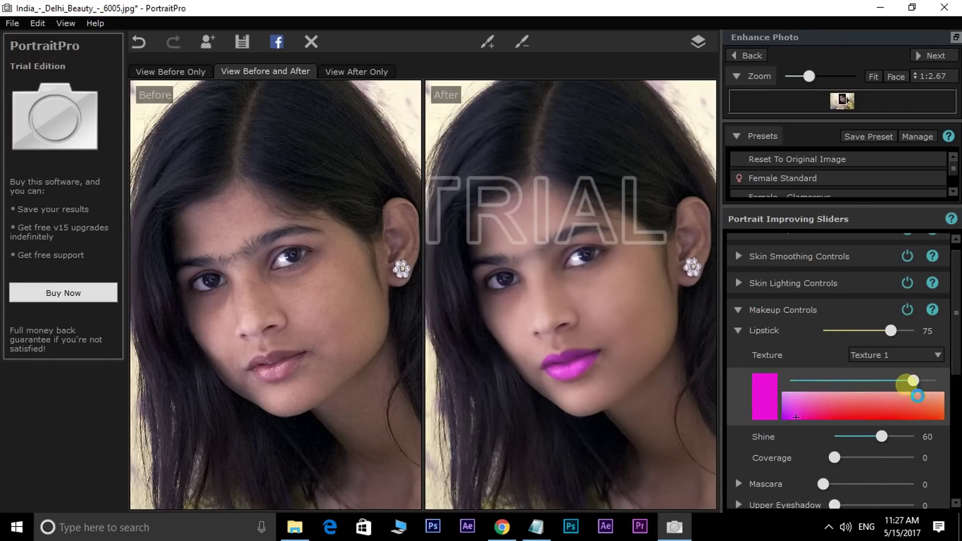
mouse_move(868, 380)
mouse_down()
mouse_move(862, 388)
mouse_move(912, 390)
mouse_move(834, 390)
mouse_up()
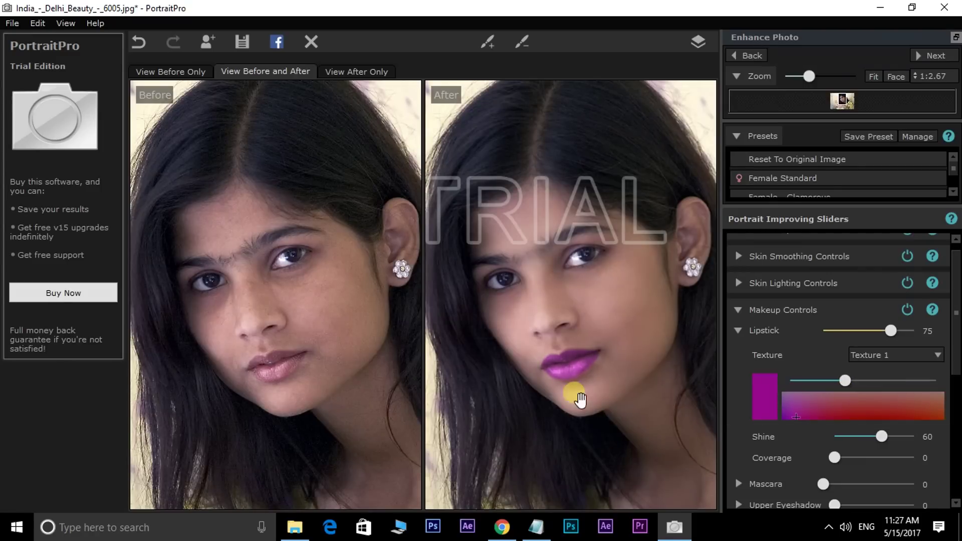
click(836, 457)
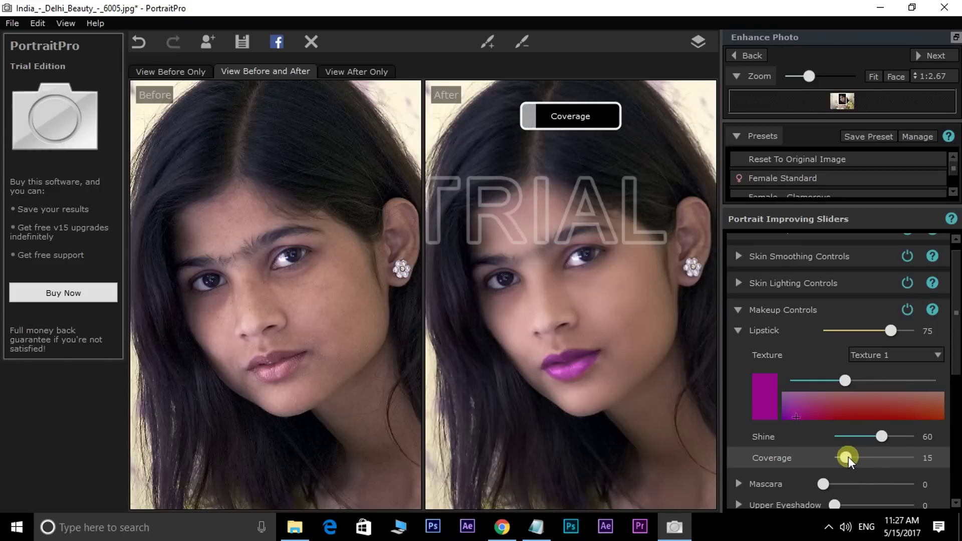
mouse_move(838, 458)
mouse_down()
mouse_move(861, 456)
mouse_move(826, 459)
mouse_up()
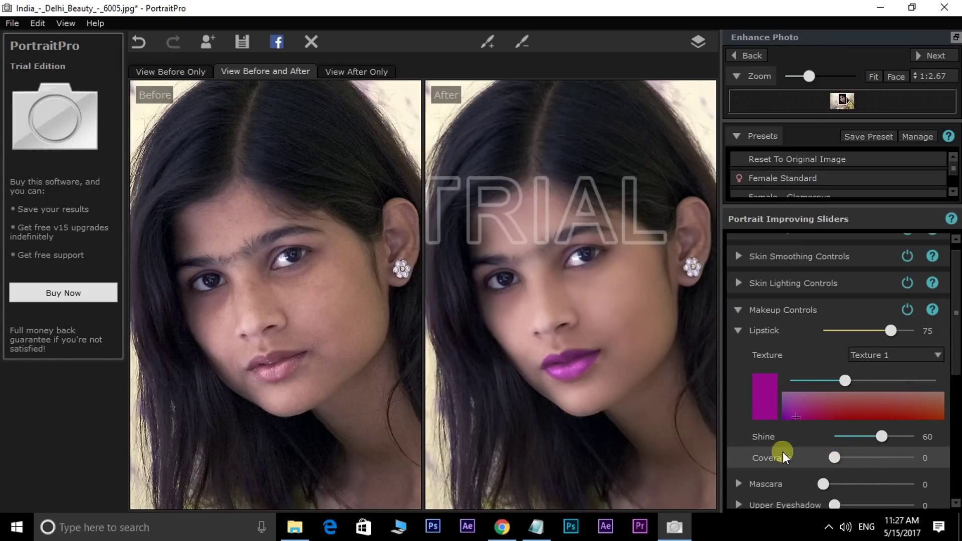
drag(844, 381, 832, 379)
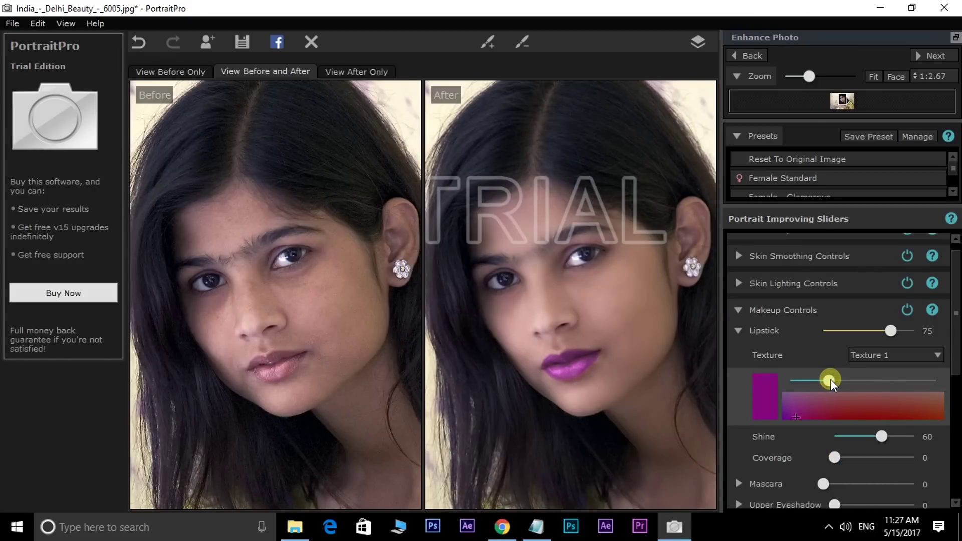
click(738, 332)
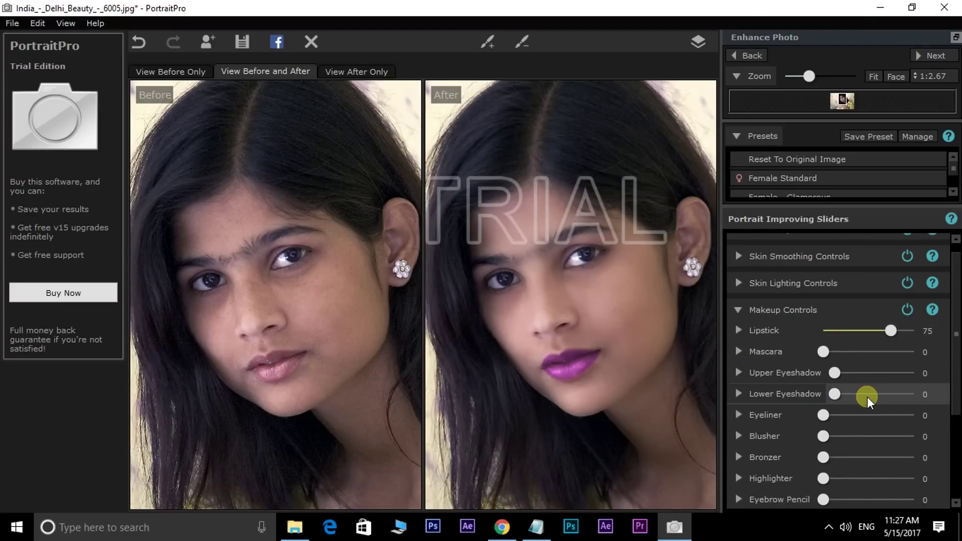
drag(955, 344, 958, 473)
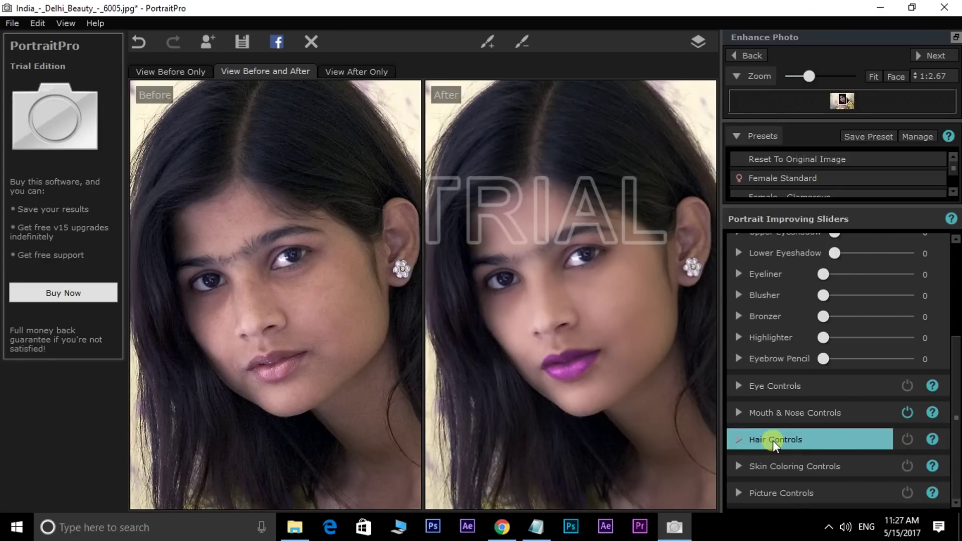
Step: Set the eye Master Fade to 94 and Darken Pupil to 95
click(740, 387)
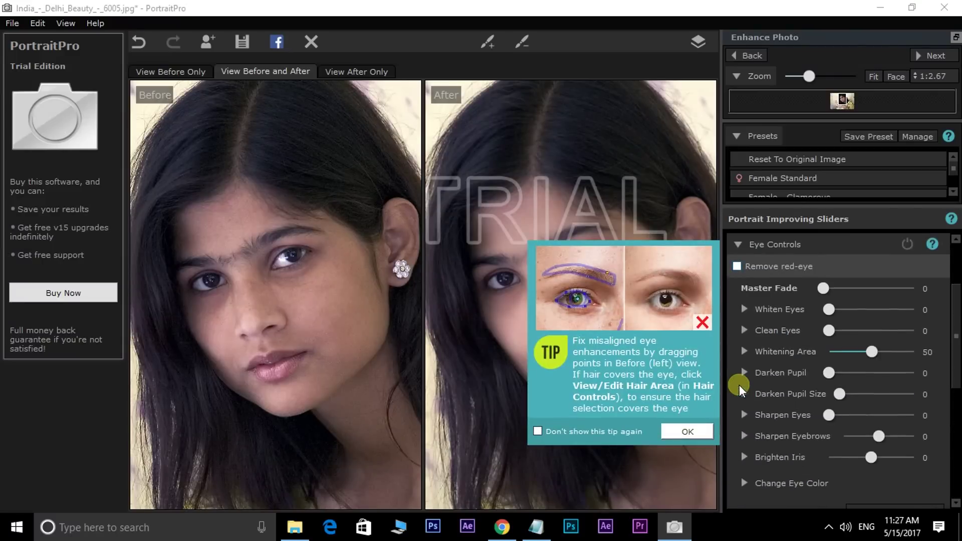
click(686, 432)
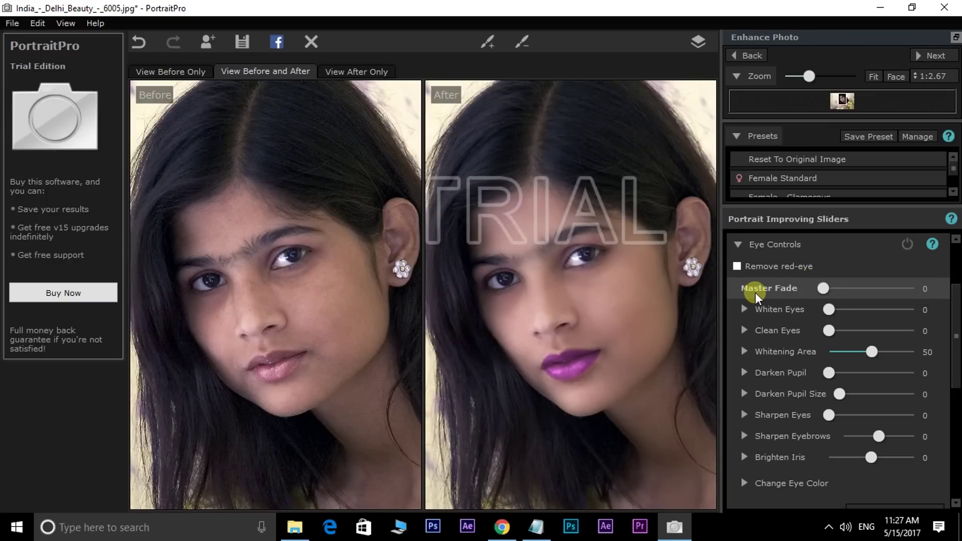
drag(822, 289, 912, 301)
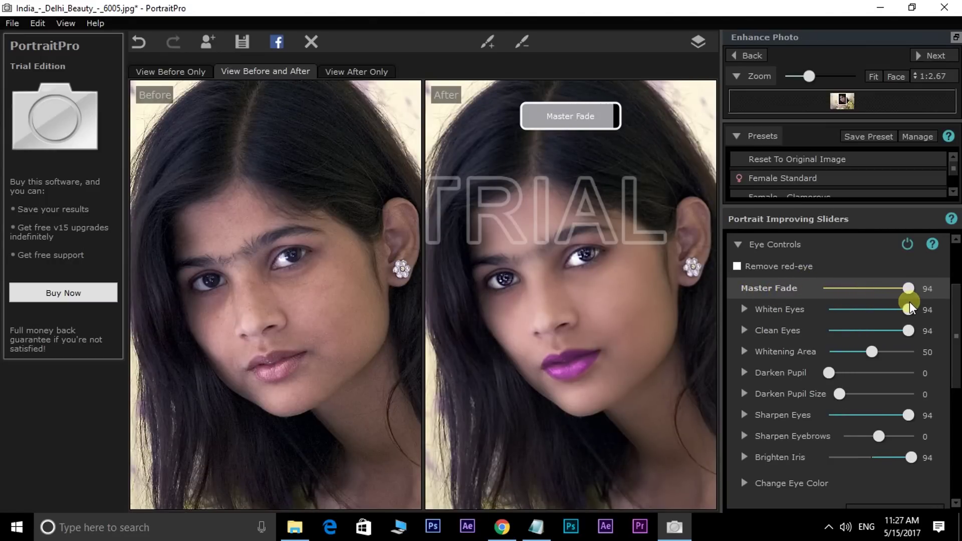
drag(913, 301, 920, 346)
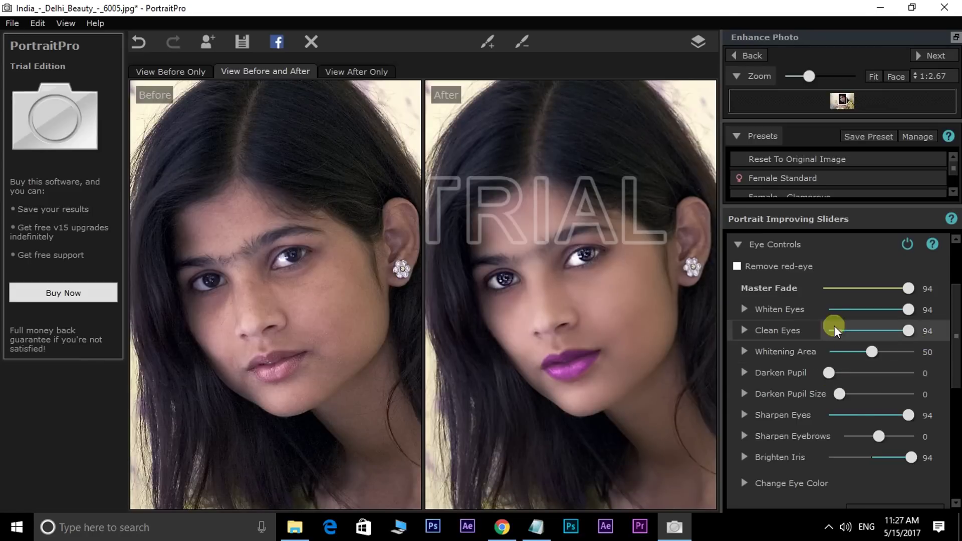
drag(837, 372, 907, 375)
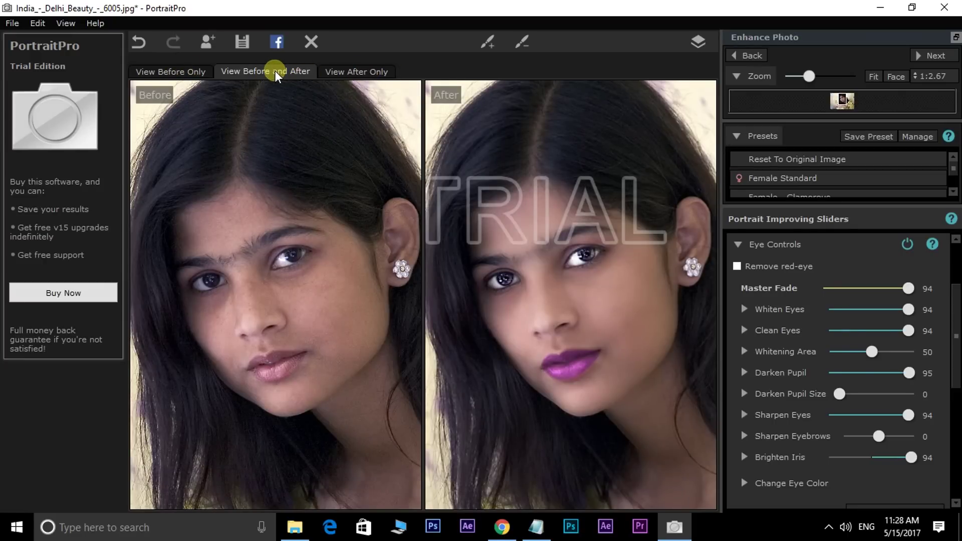
click(165, 73)
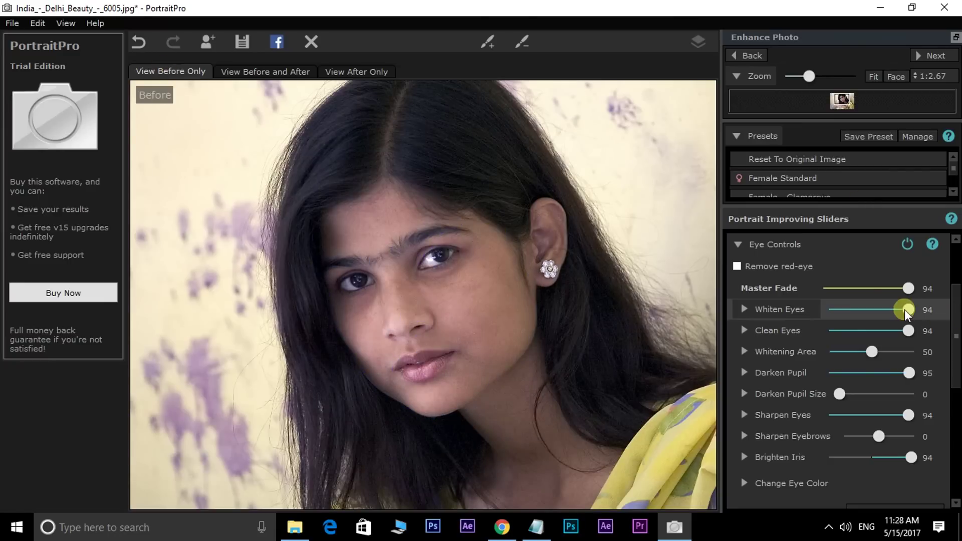
click(376, 71)
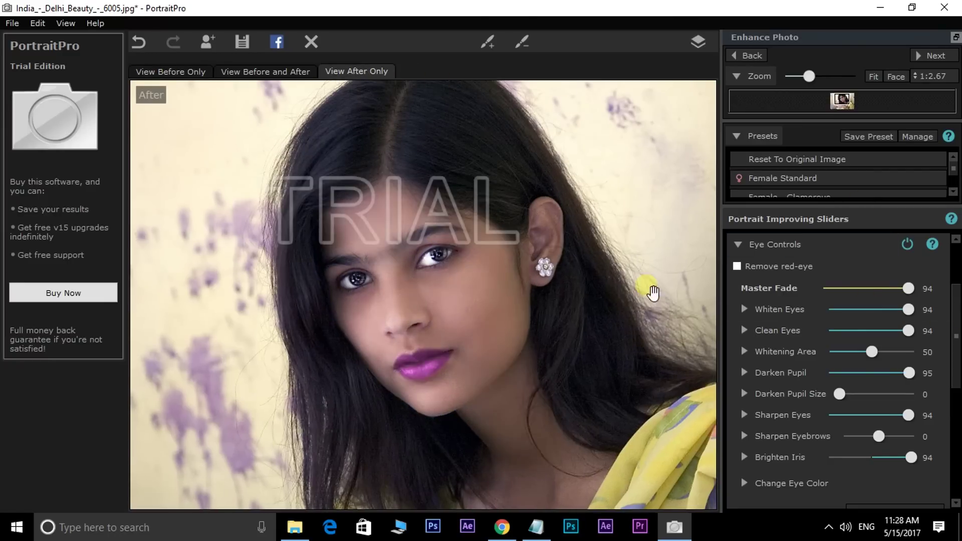
click(265, 71)
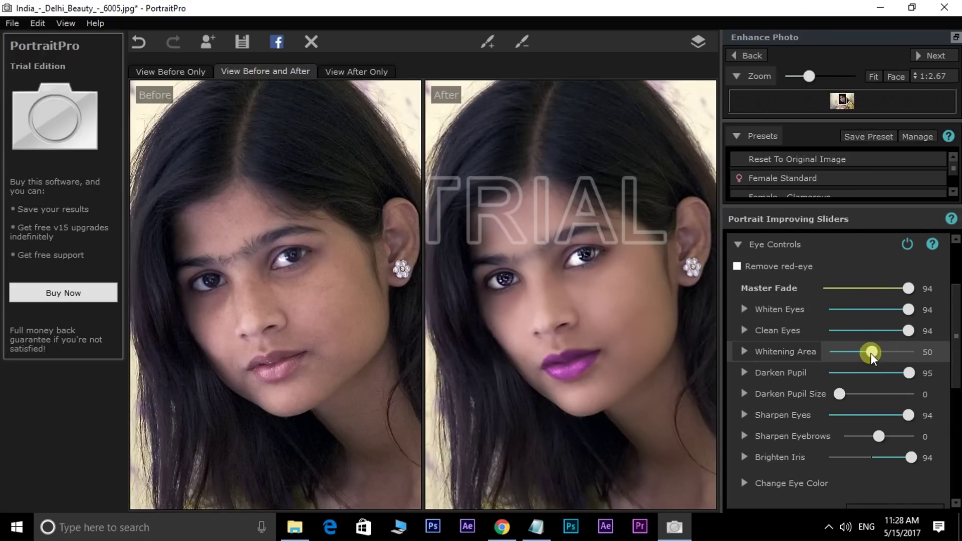
drag(957, 321, 956, 435)
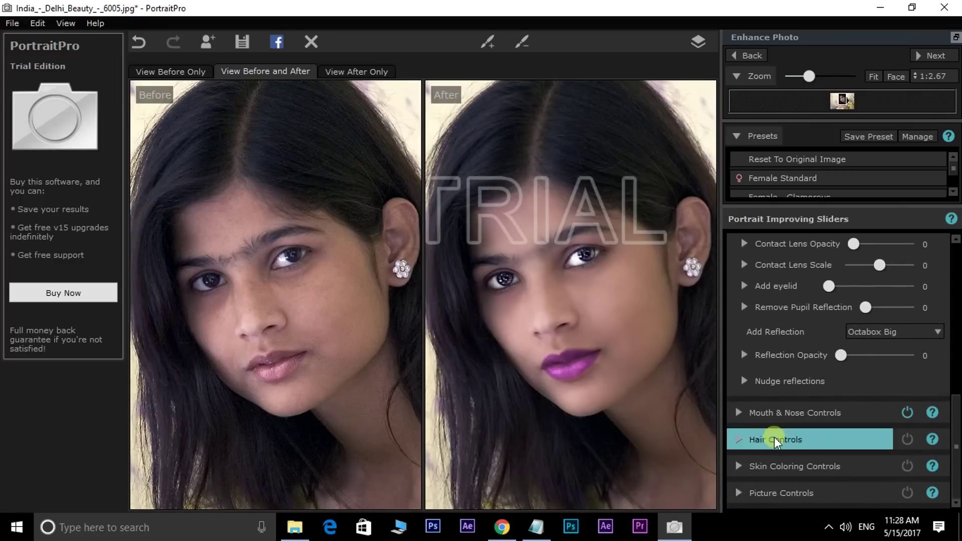
Step: Set hair Shine 95, Lighten -23 and Vibrance 65, then collapse Hair Controls
click(740, 441)
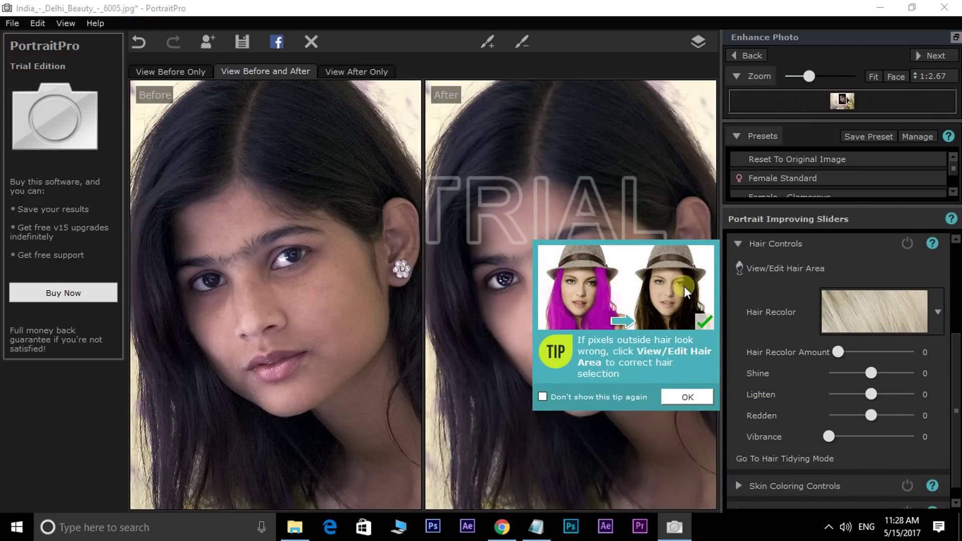
click(693, 397)
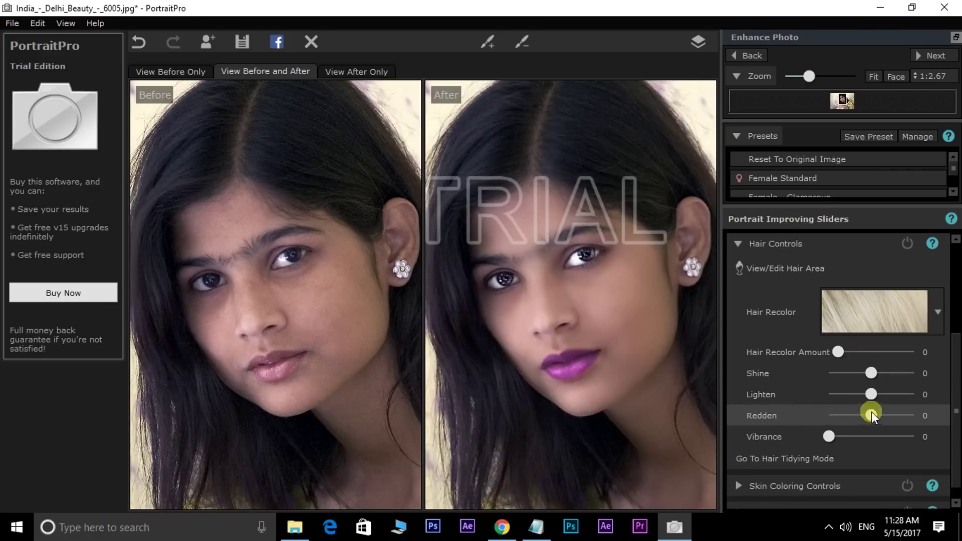
drag(872, 374, 913, 375)
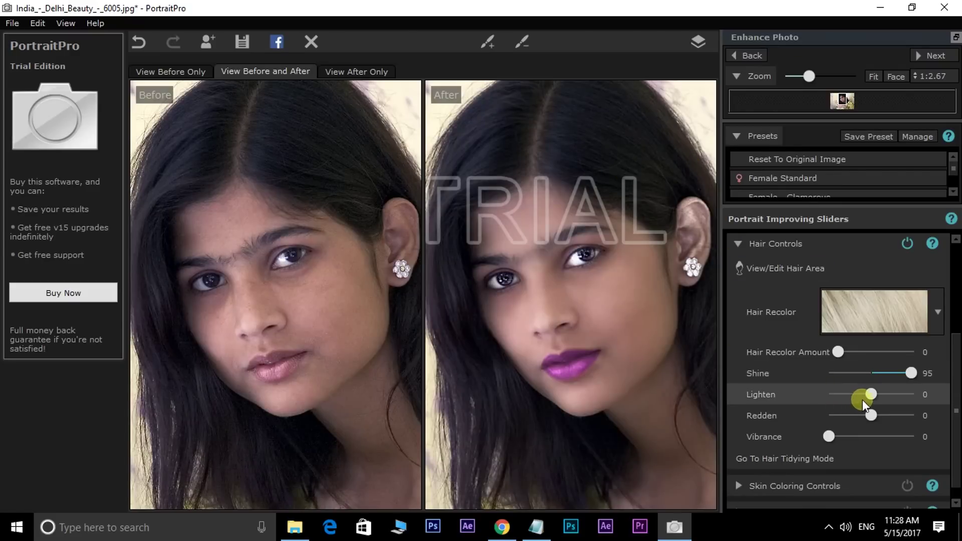
mouse_move(862, 400)
mouse_down()
mouse_move(898, 399)
mouse_move(862, 402)
mouse_up()
mouse_move(834, 437)
mouse_down()
mouse_move(896, 432)
mouse_move(885, 435)
mouse_up()
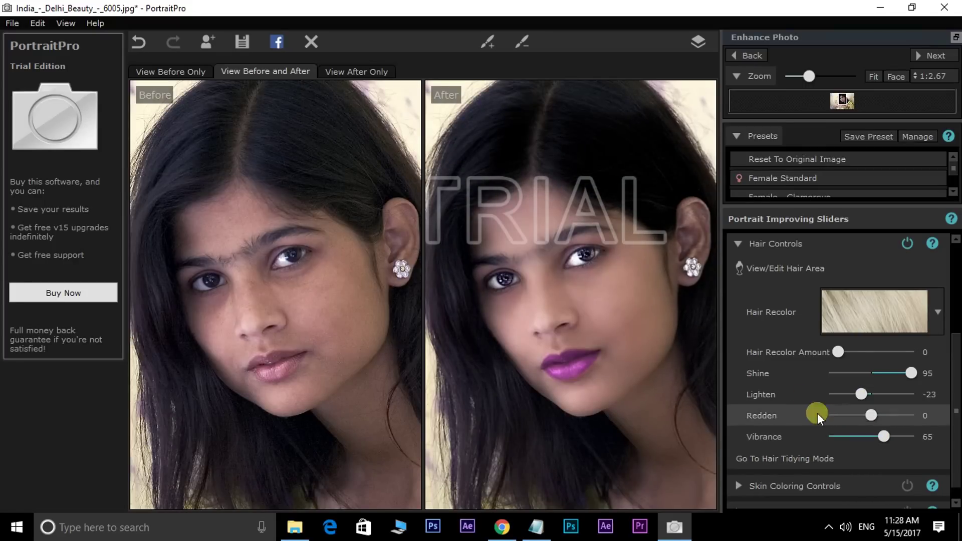
click(743, 246)
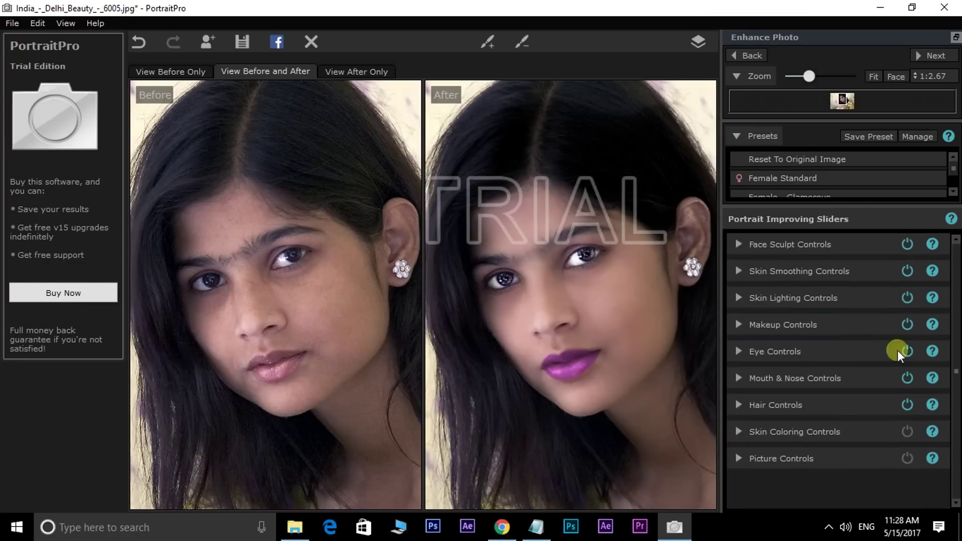
Step: Set picture Vibrance to 29 and Temperature to 45, then collapse Picture Controls
click(738, 459)
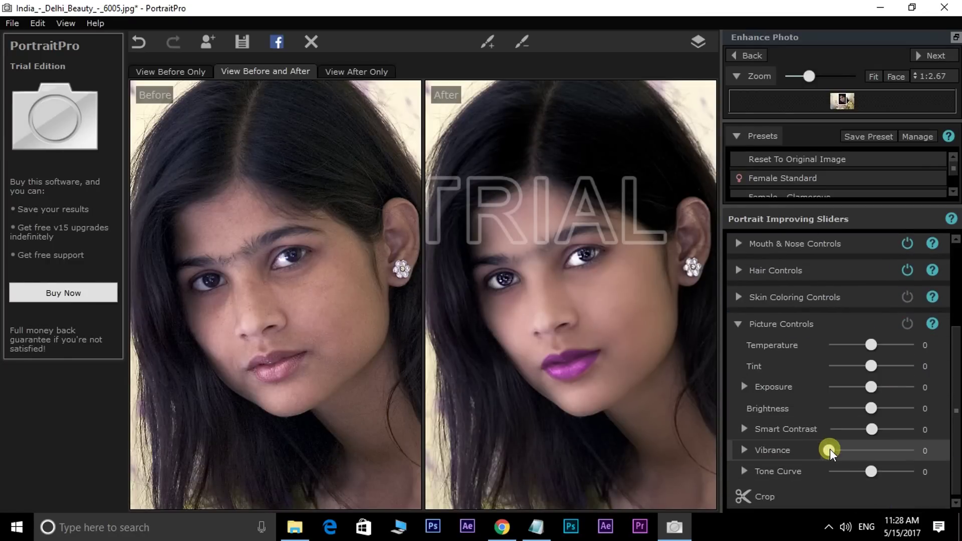
mouse_move(828, 450)
mouse_down()
mouse_move(880, 452)
mouse_move(853, 450)
mouse_up()
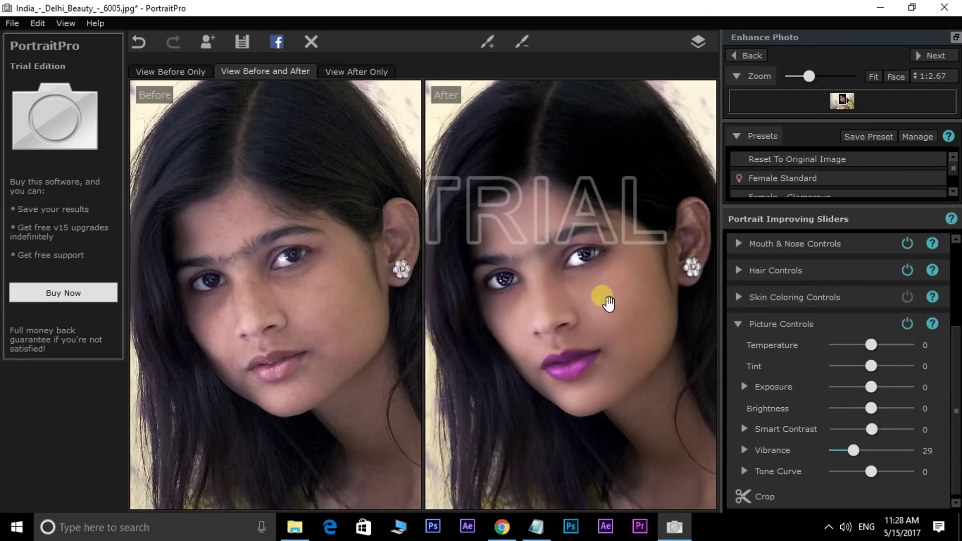
mouse_move(871, 345)
mouse_down()
mouse_move(778, 351)
mouse_move(893, 353)
mouse_up()
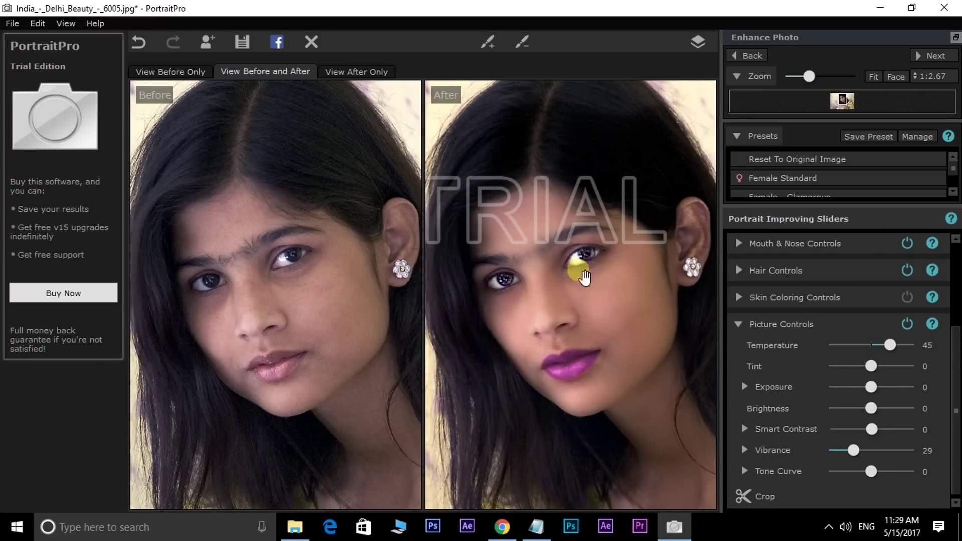
click(735, 325)
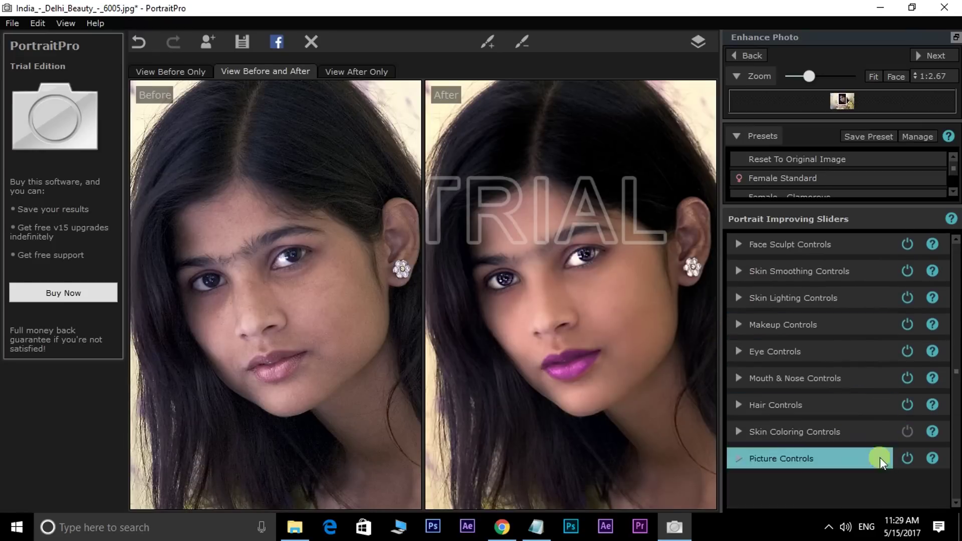
Step: Try Cheek Coloring at 96 in Skin Coloring Controls, then set it back to 0
click(736, 432)
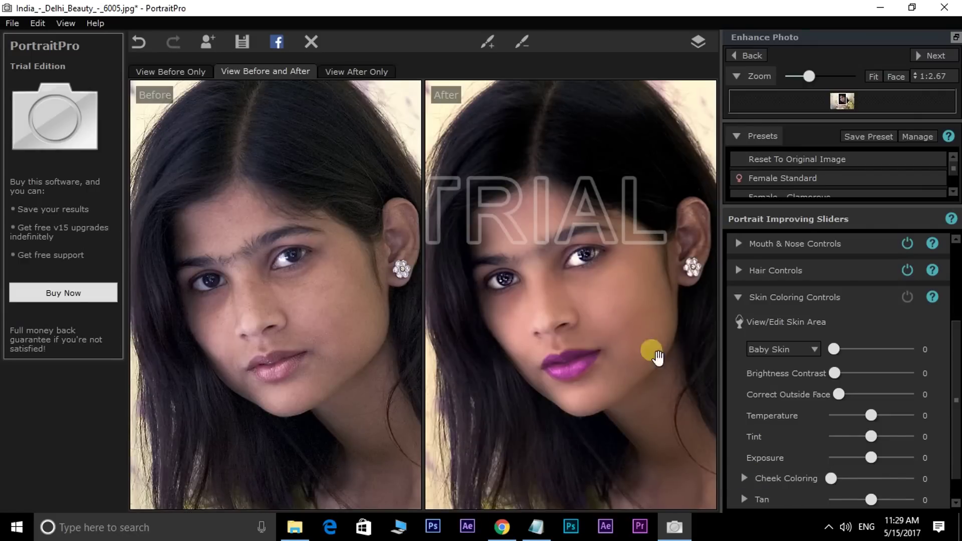
drag(833, 477, 910, 479)
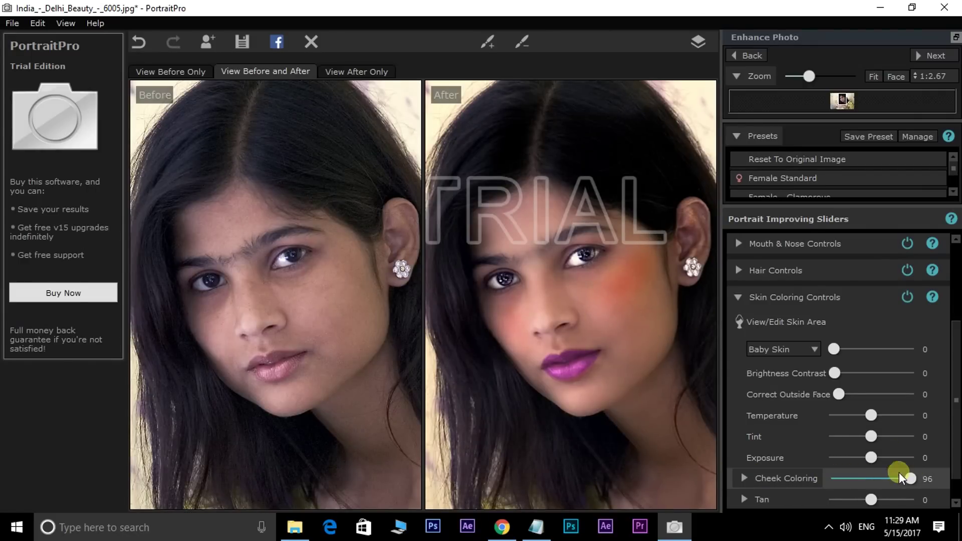
drag(905, 477, 823, 472)
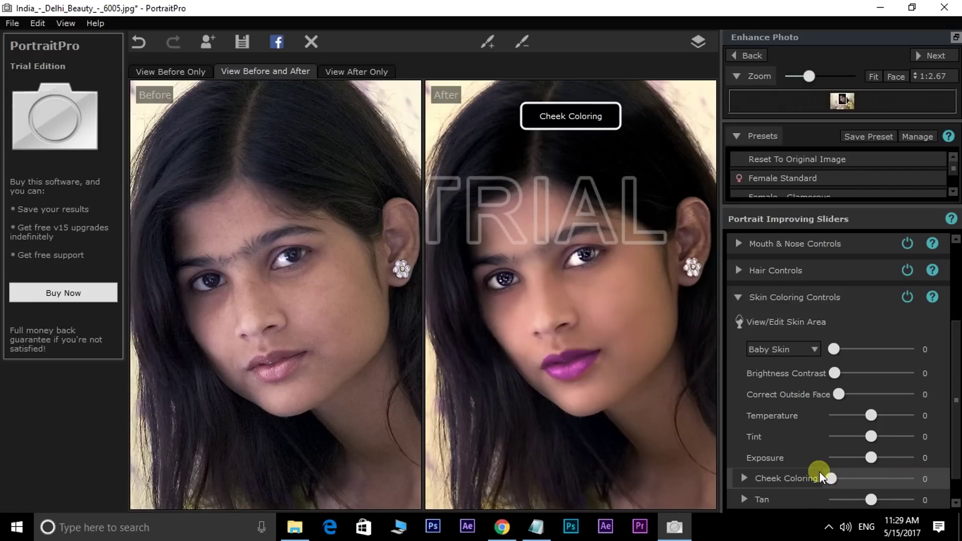